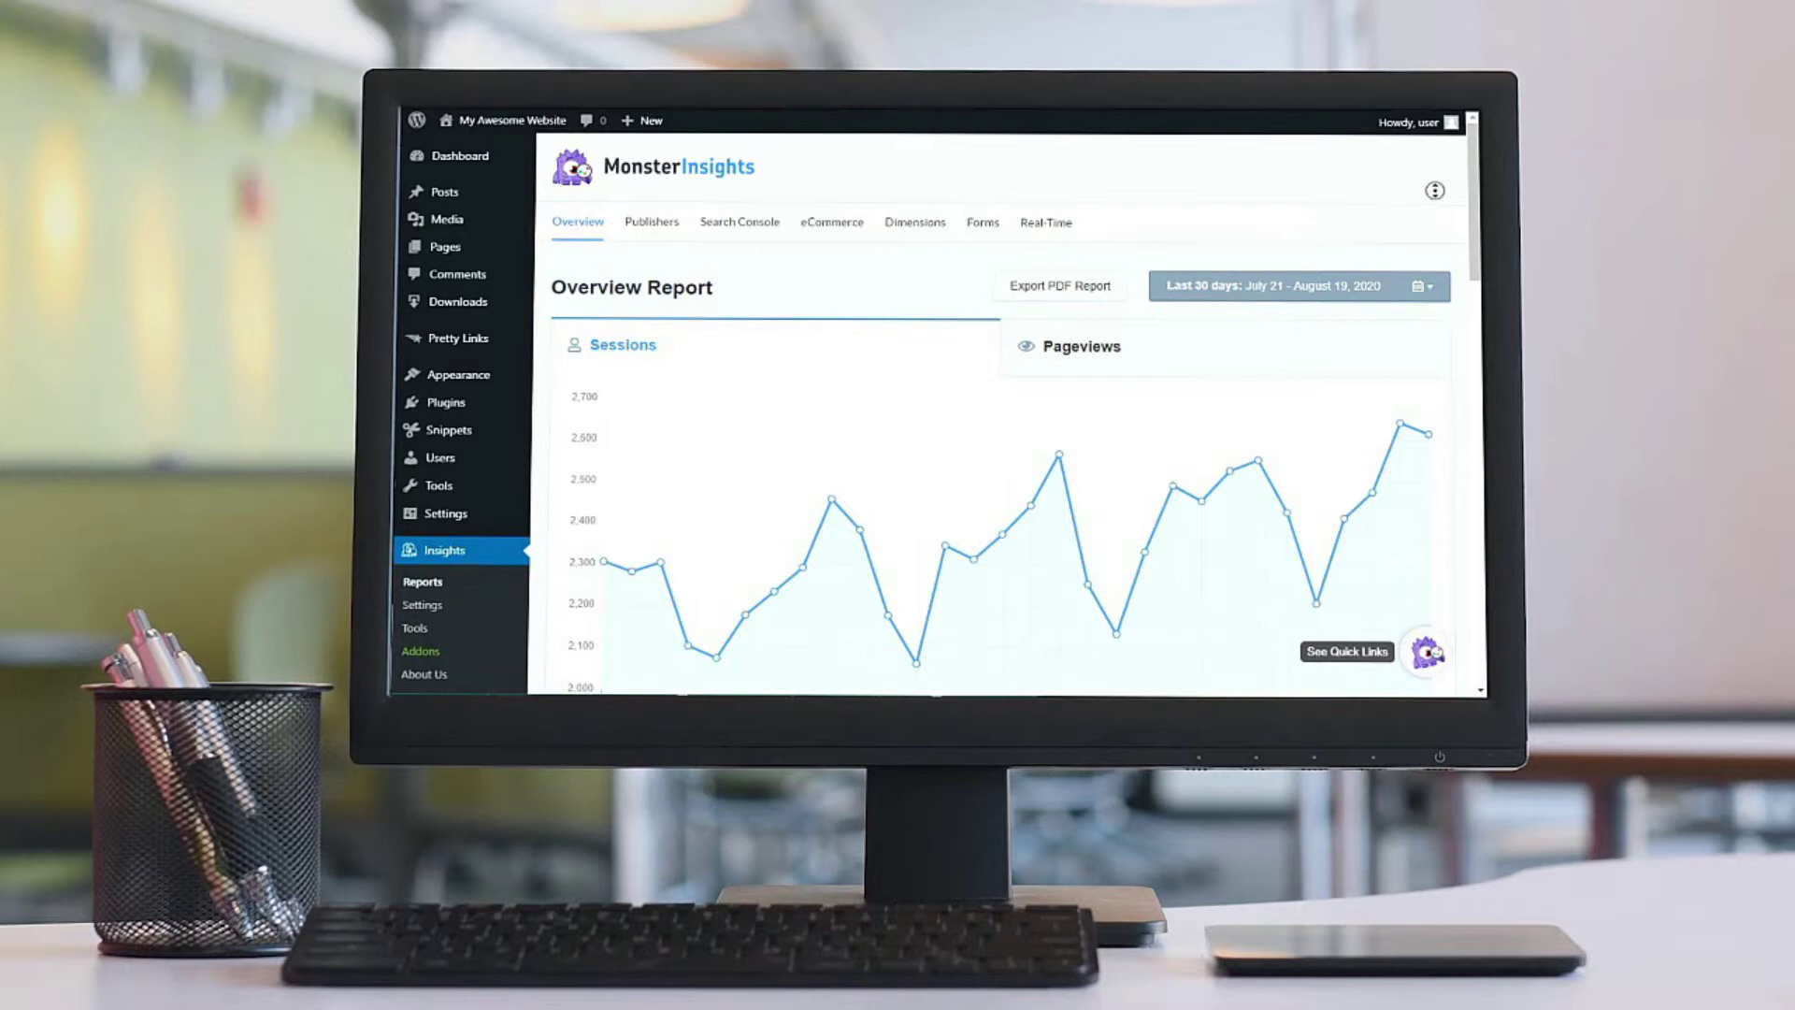
Step: Scroll down the Overview Report through its stats, visitor and device breakdowns and top lists
scroll(1435, 191, down, 3)
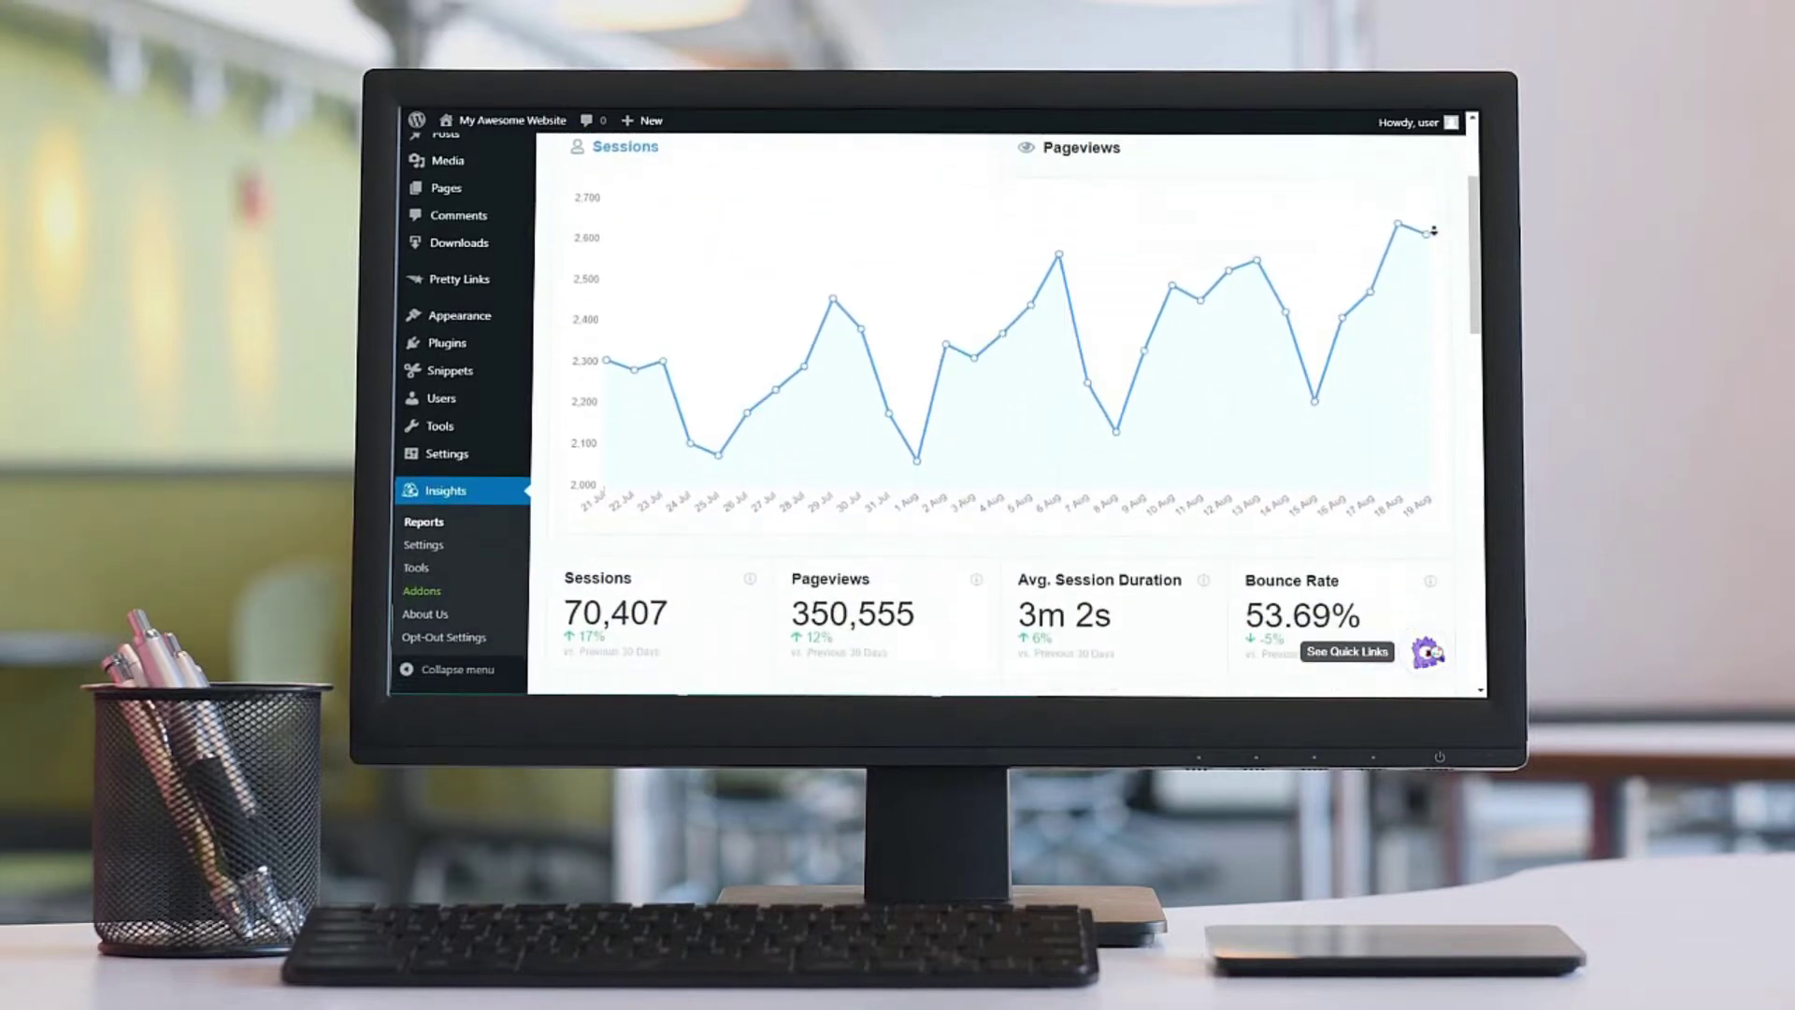
scroll(1433, 231, down, 5)
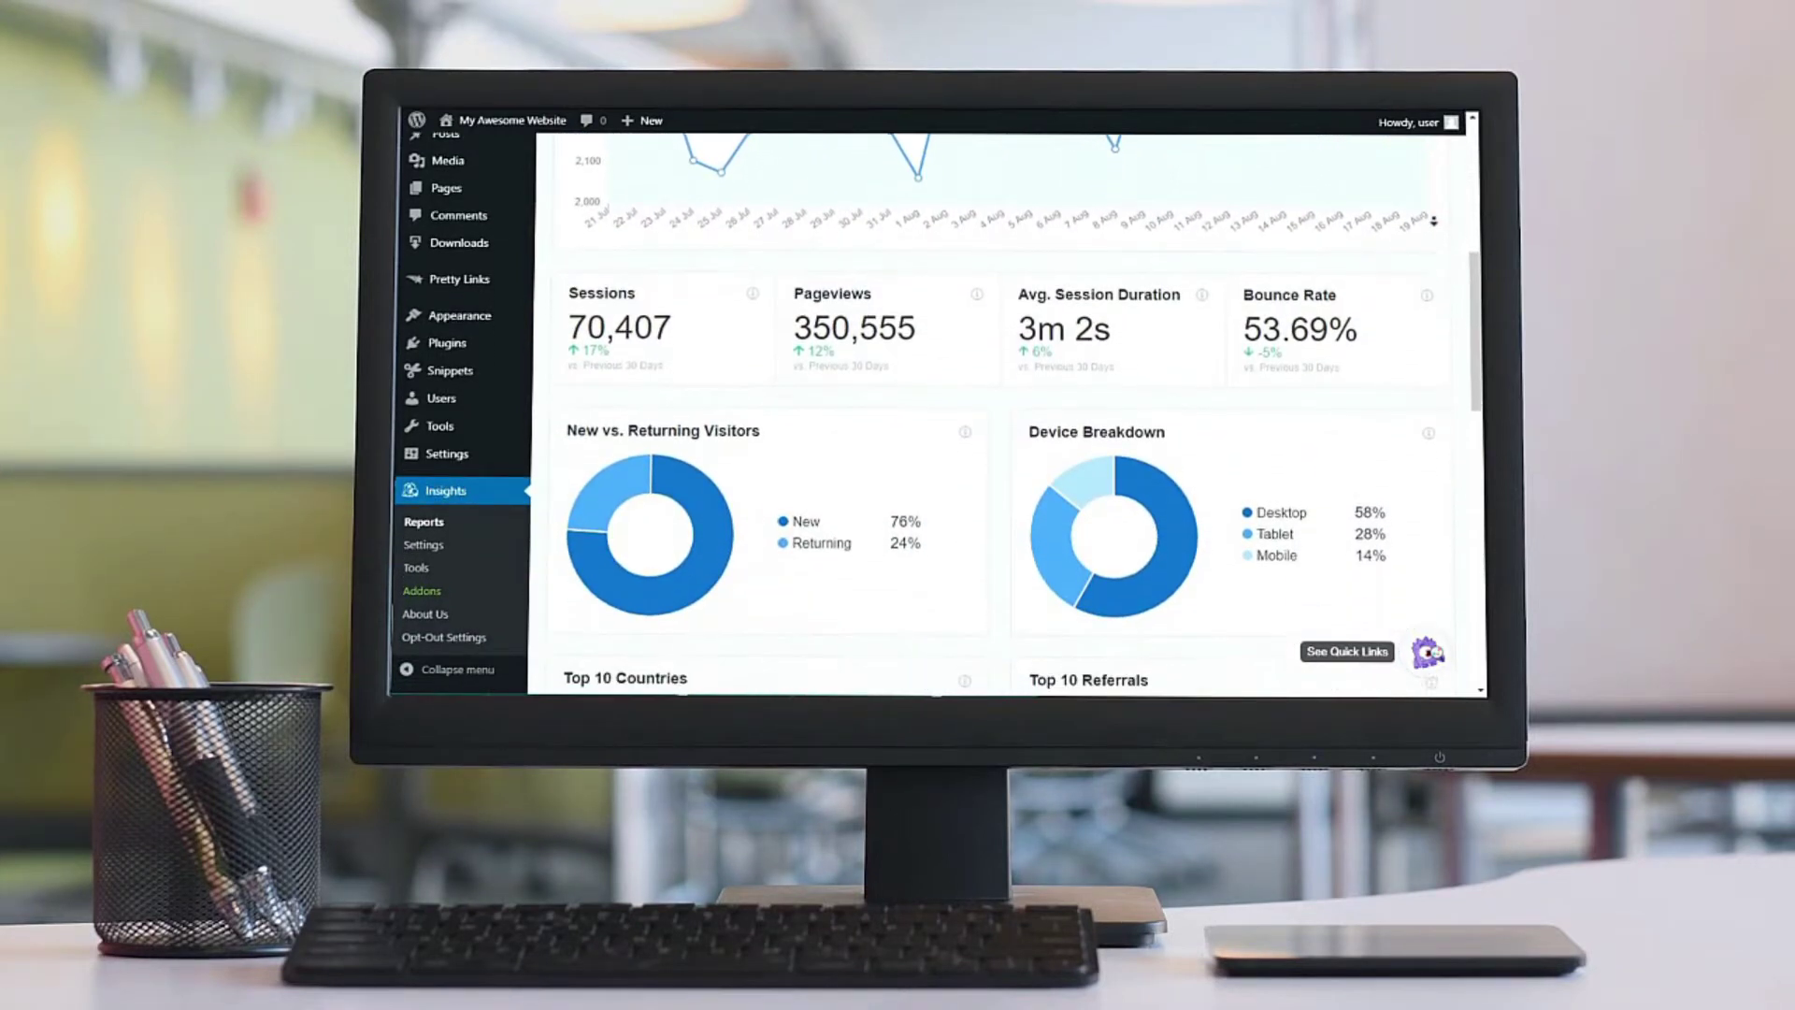
scroll(1434, 221, down, 4)
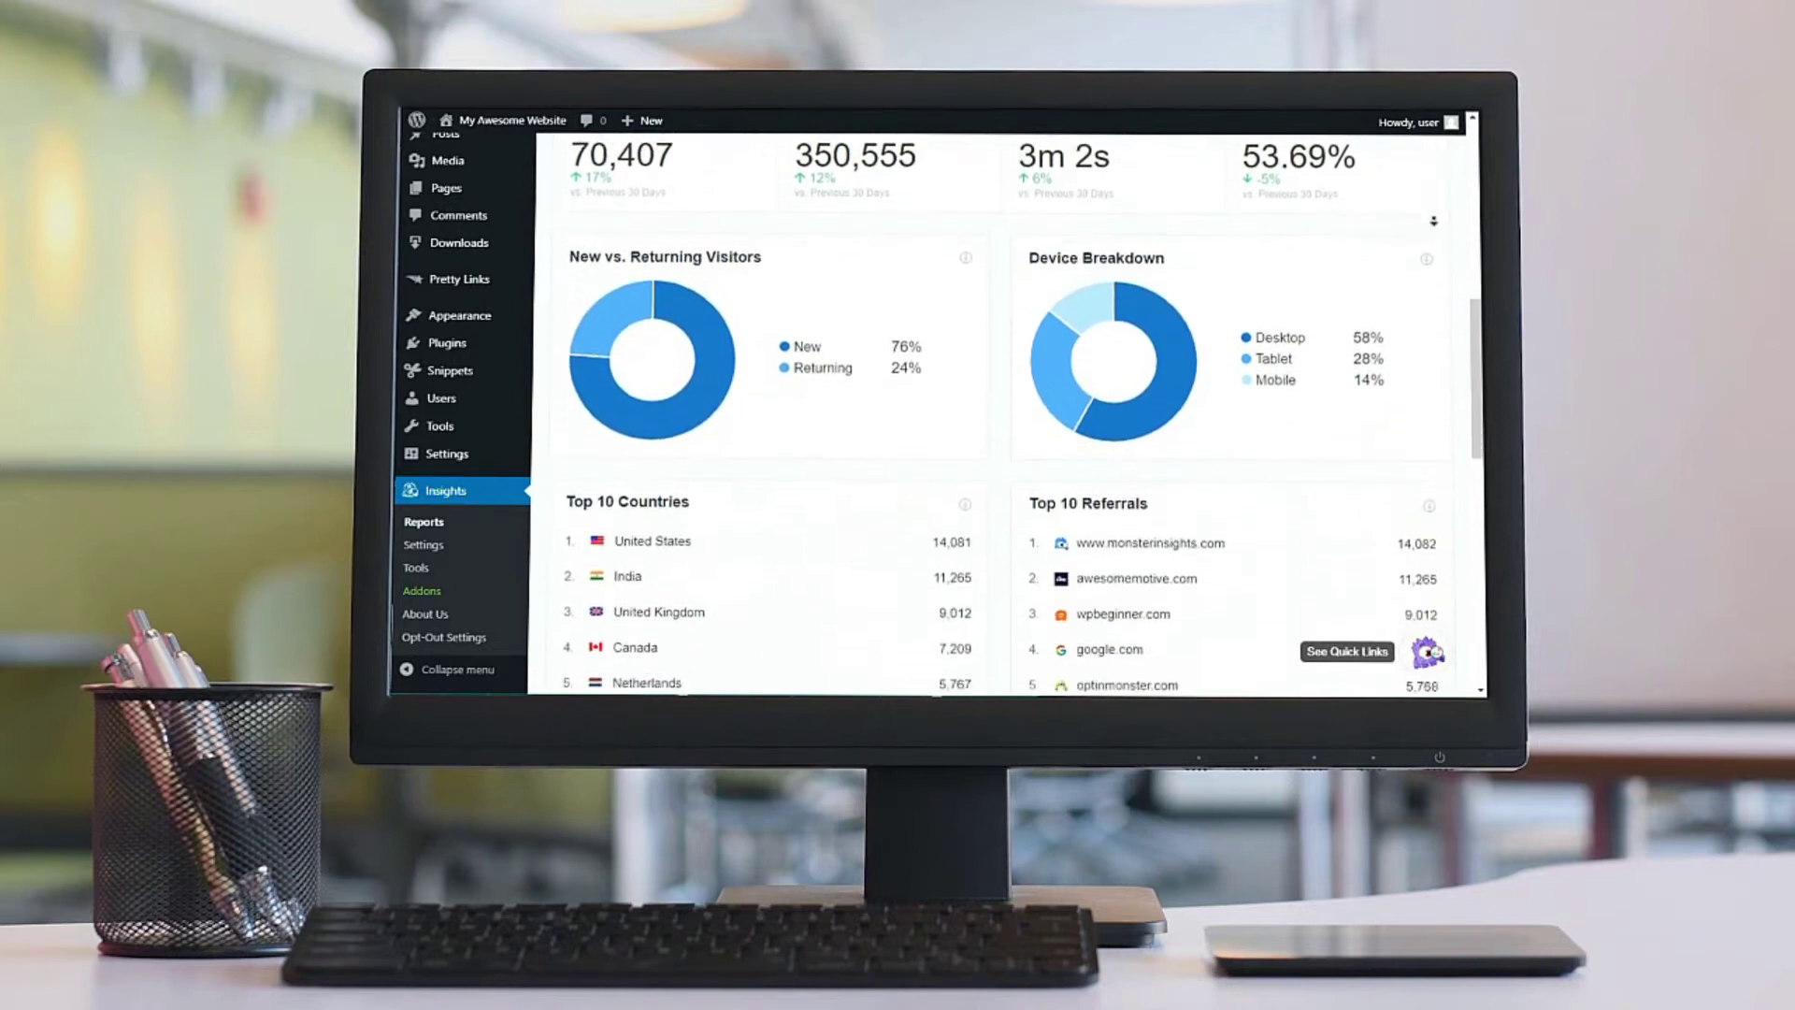
scroll(1433, 221, down, 4)
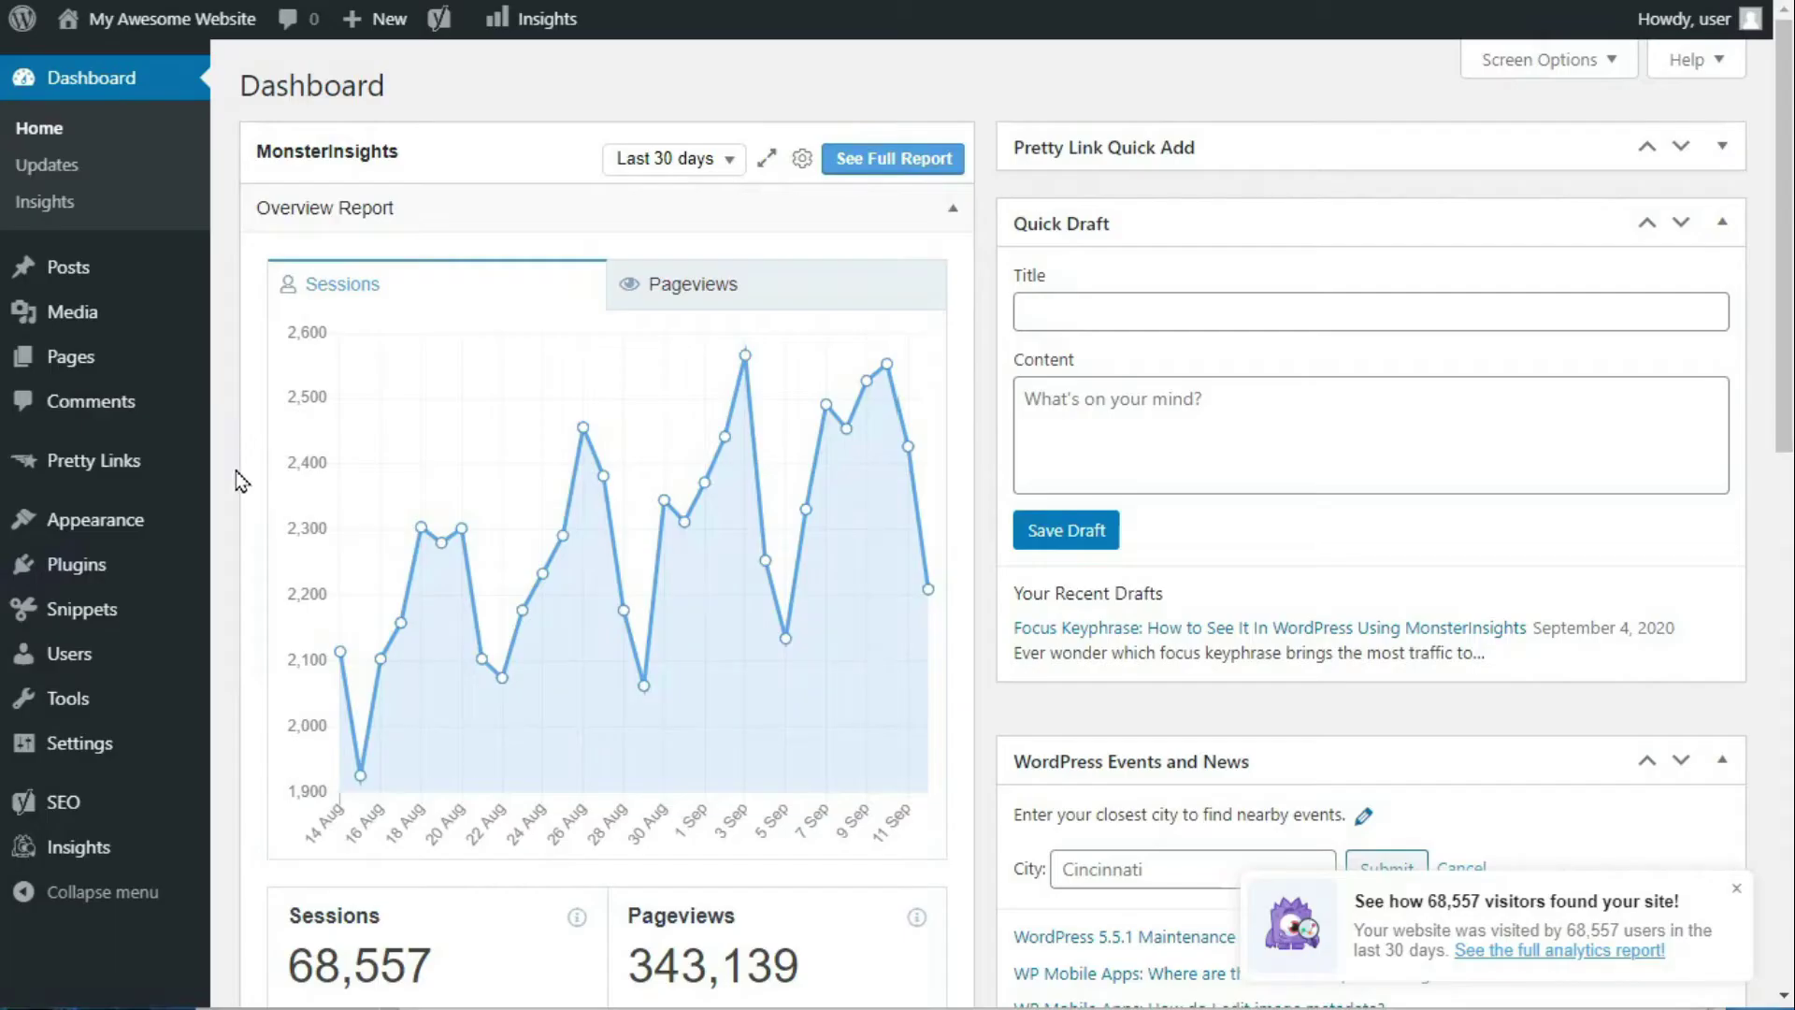
Step: Go to Plugins > Add New and search the plugin directory for 'Mons'
mouse_move(140, 585)
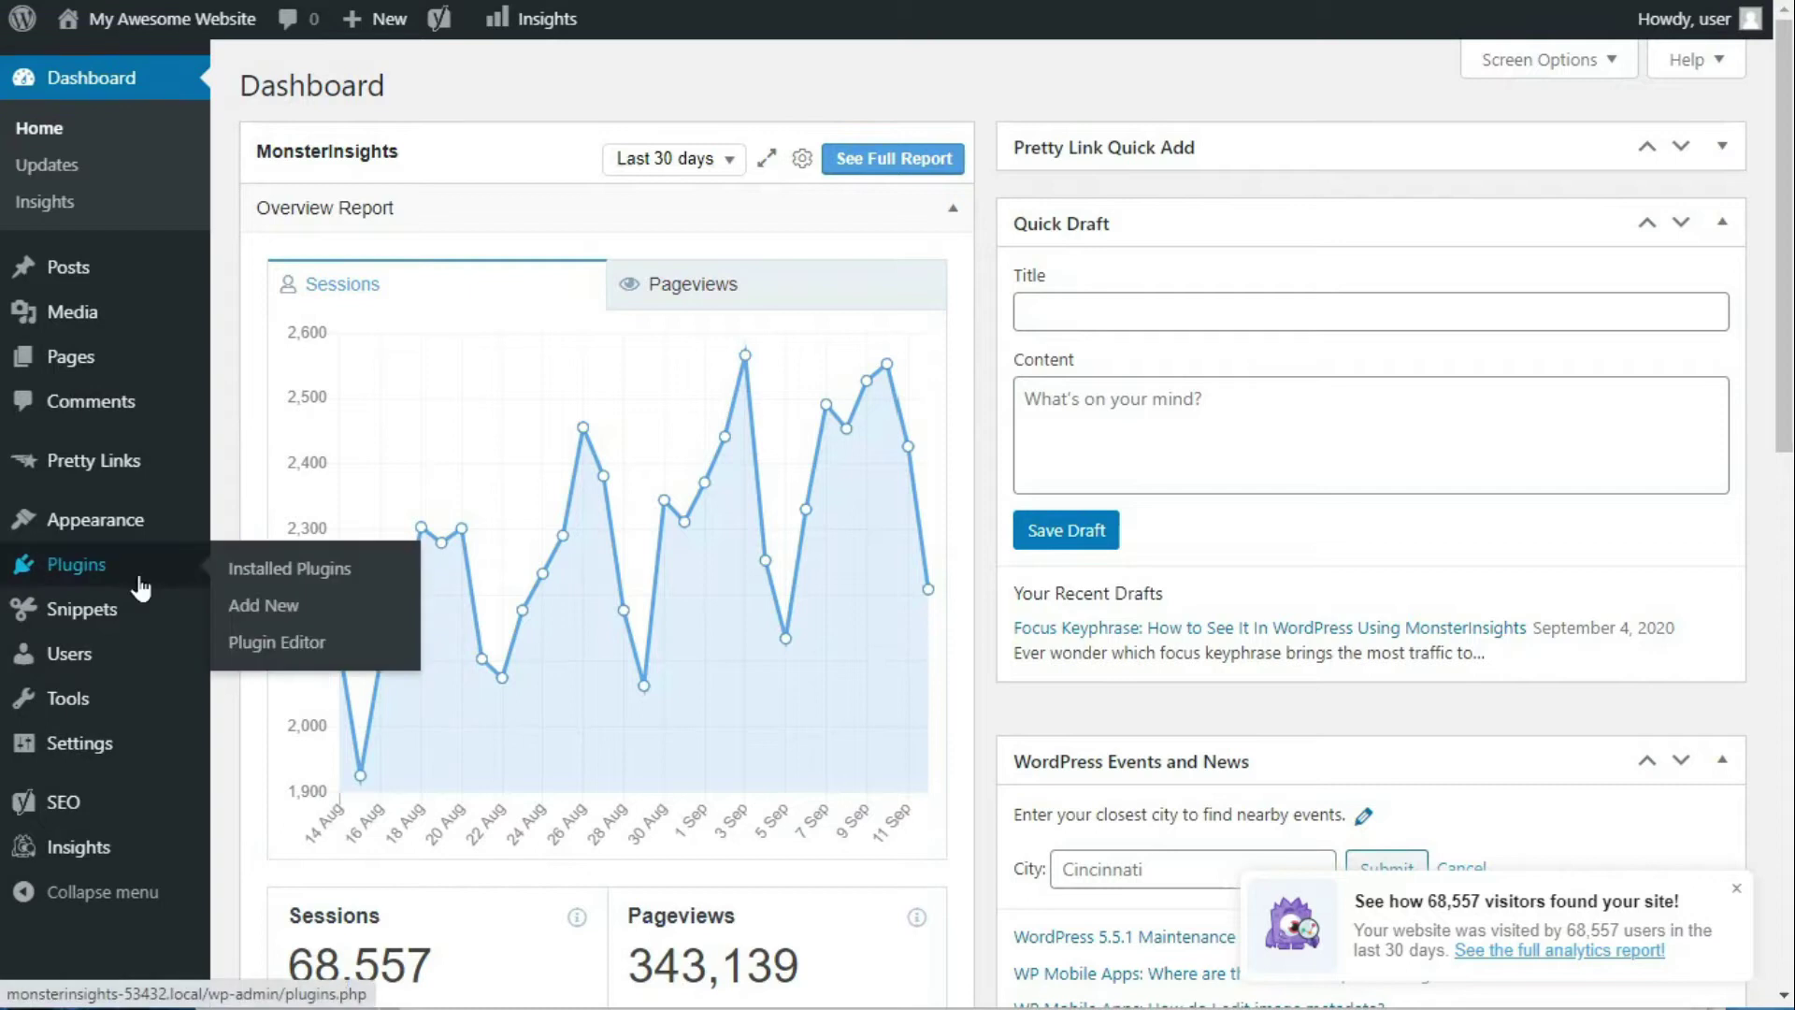
click(268, 614)
click(1415, 155)
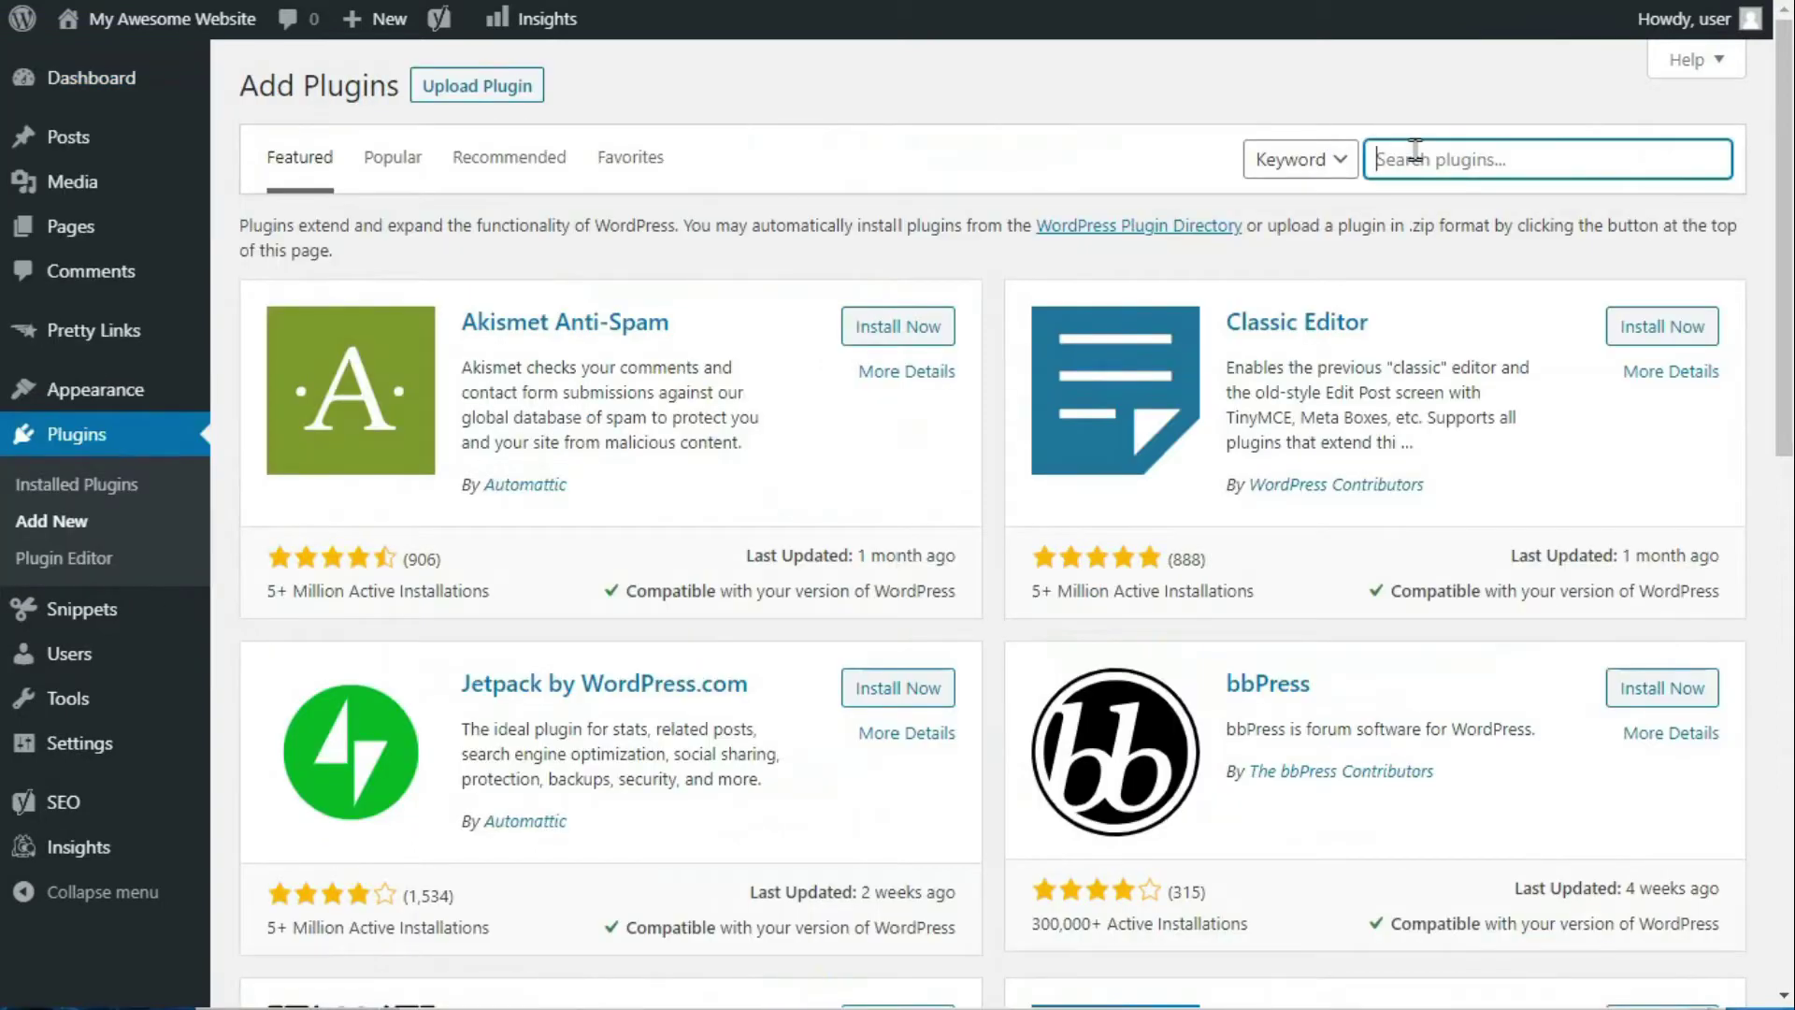
text(Mons)
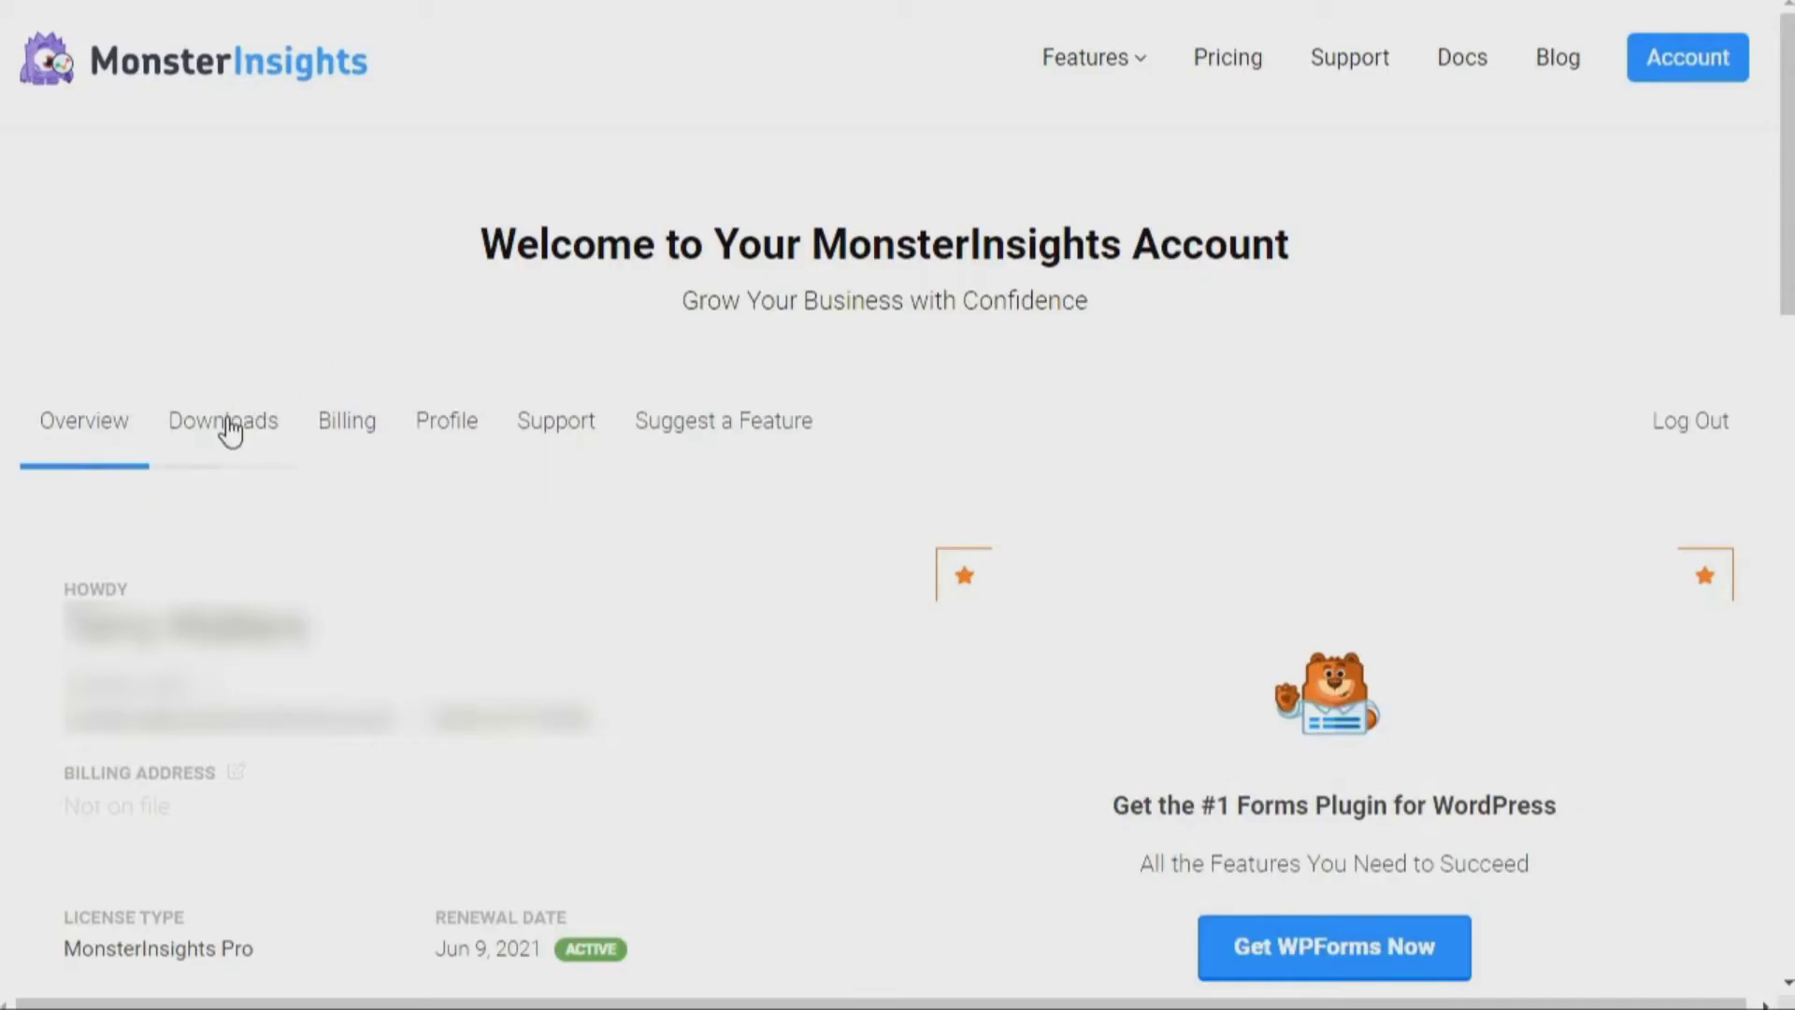
Step: Download the MonsterInsights plugin, run the setup wizard as Ecommerce, and connect the Google Analytics profile
click(224, 428)
click(1322, 625)
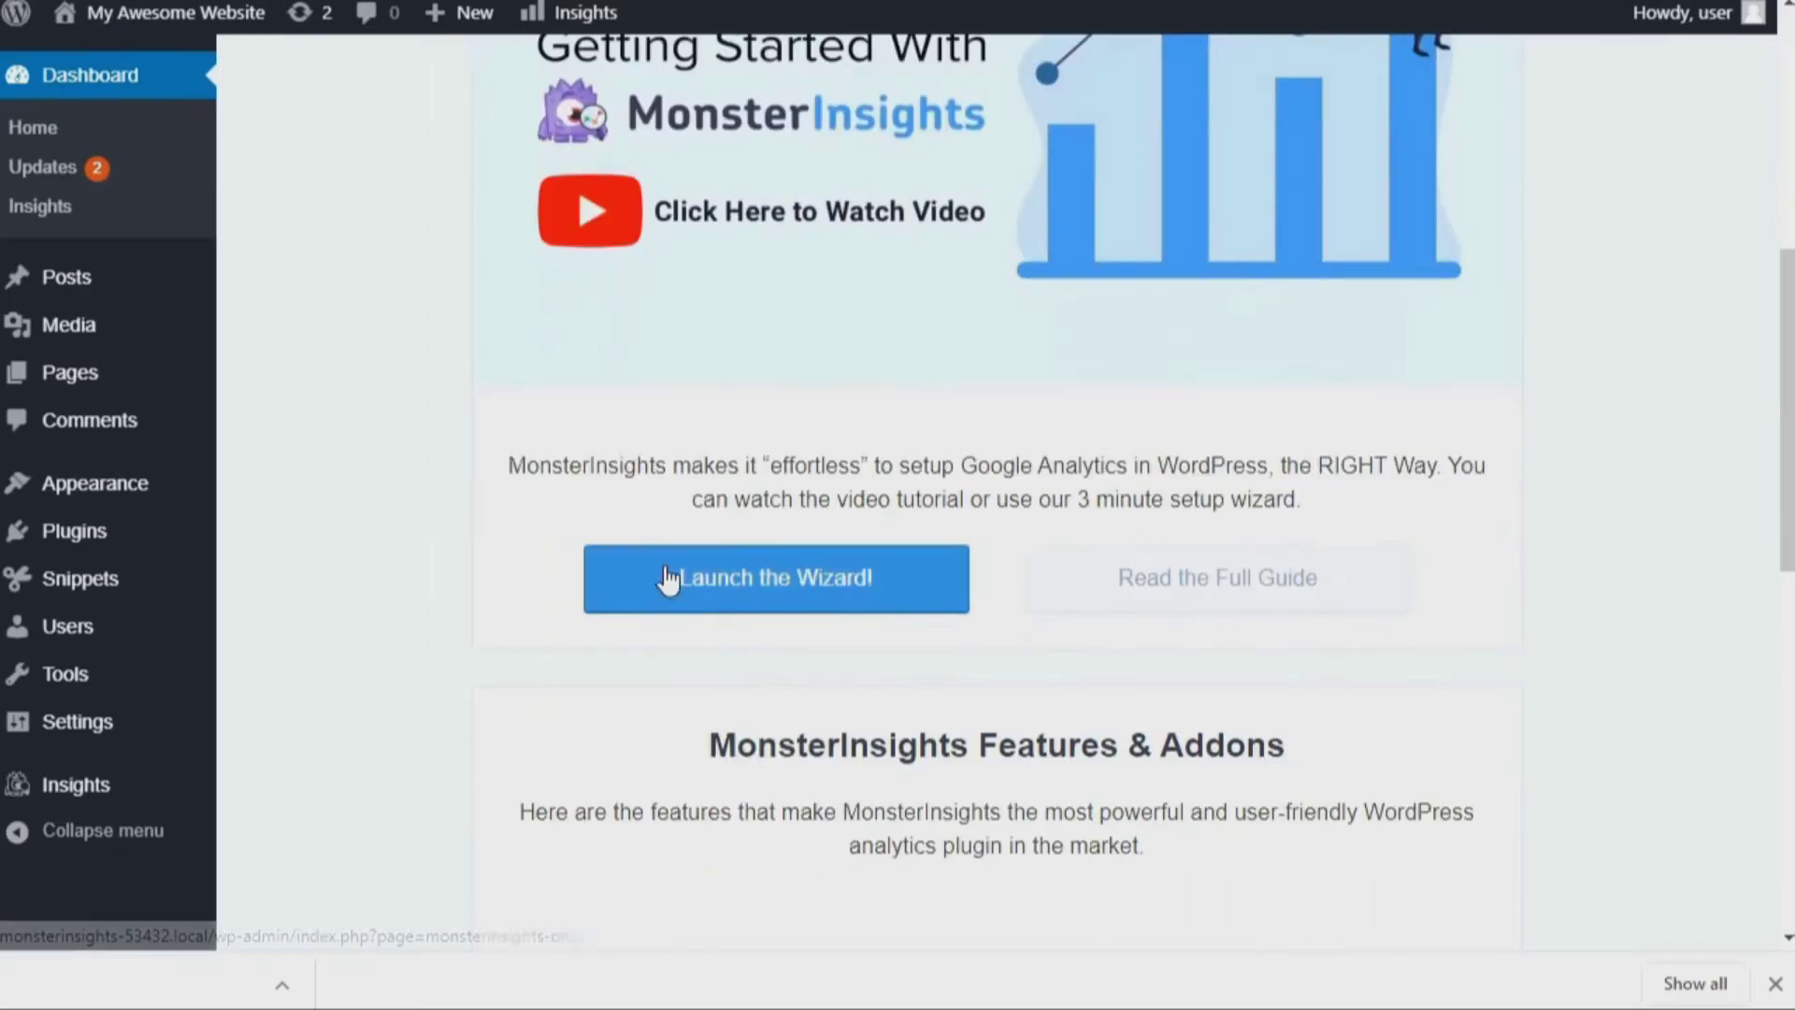
click(670, 580)
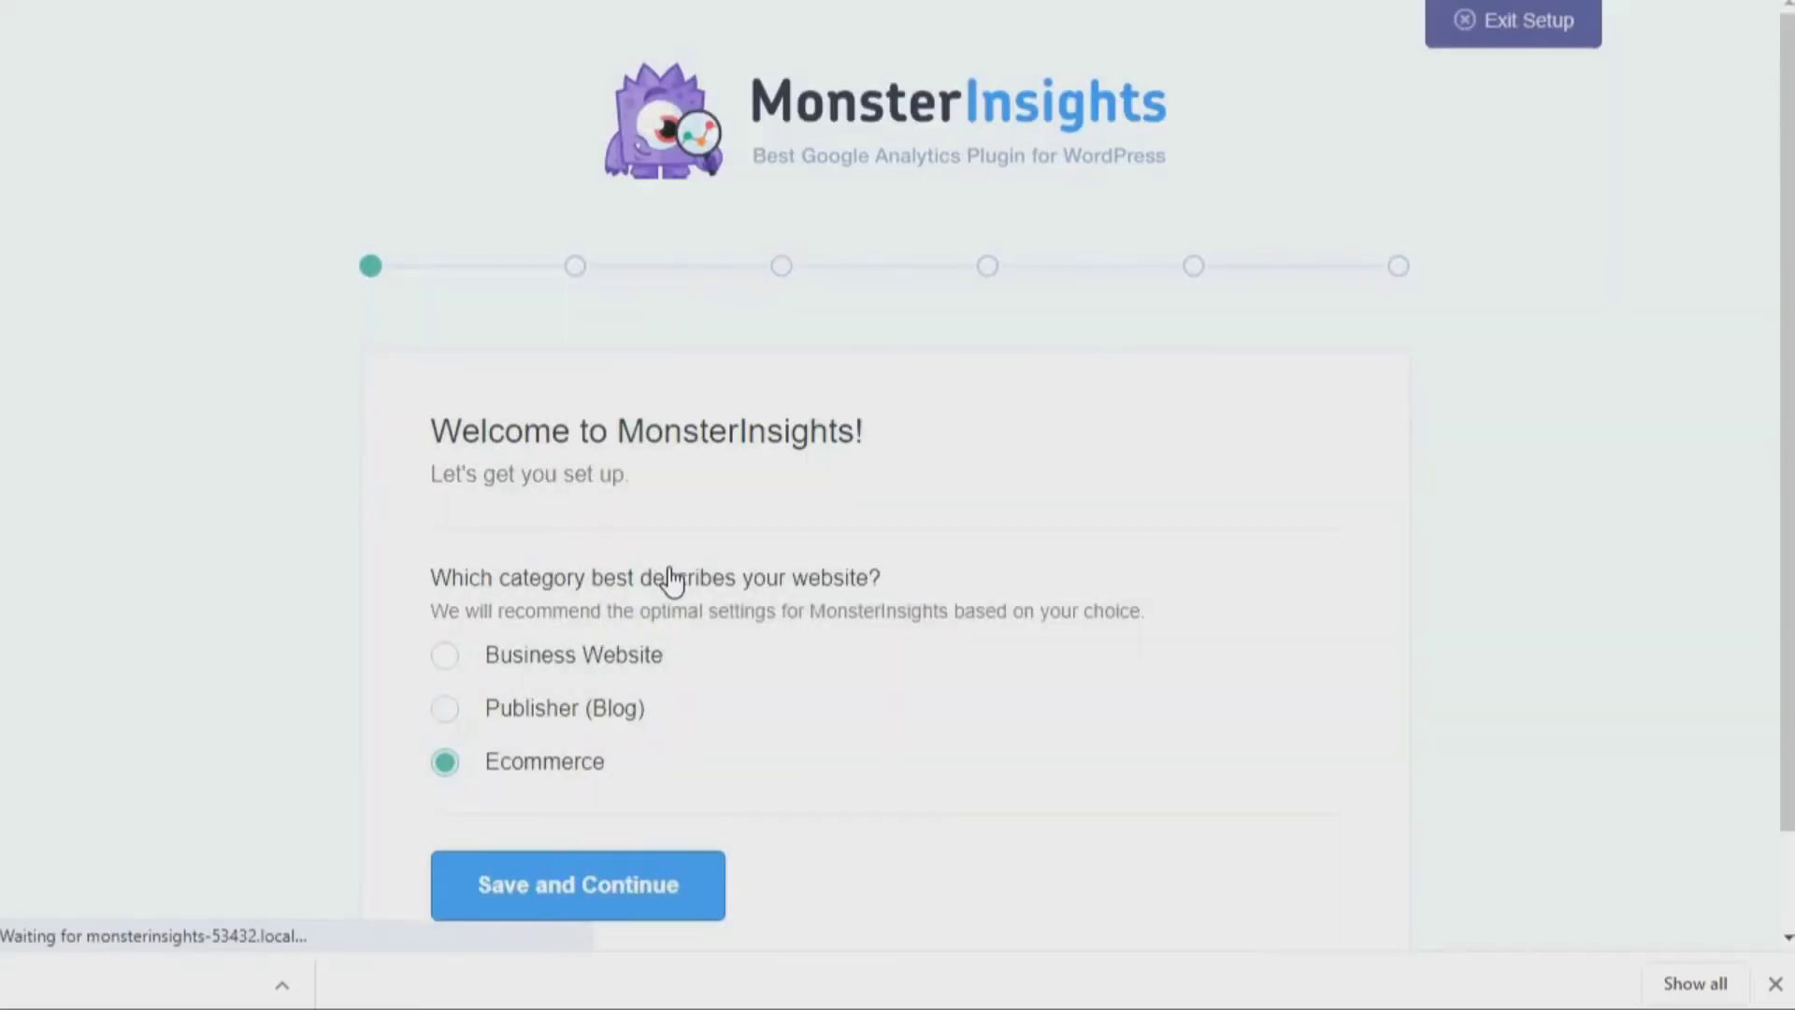
click(567, 893)
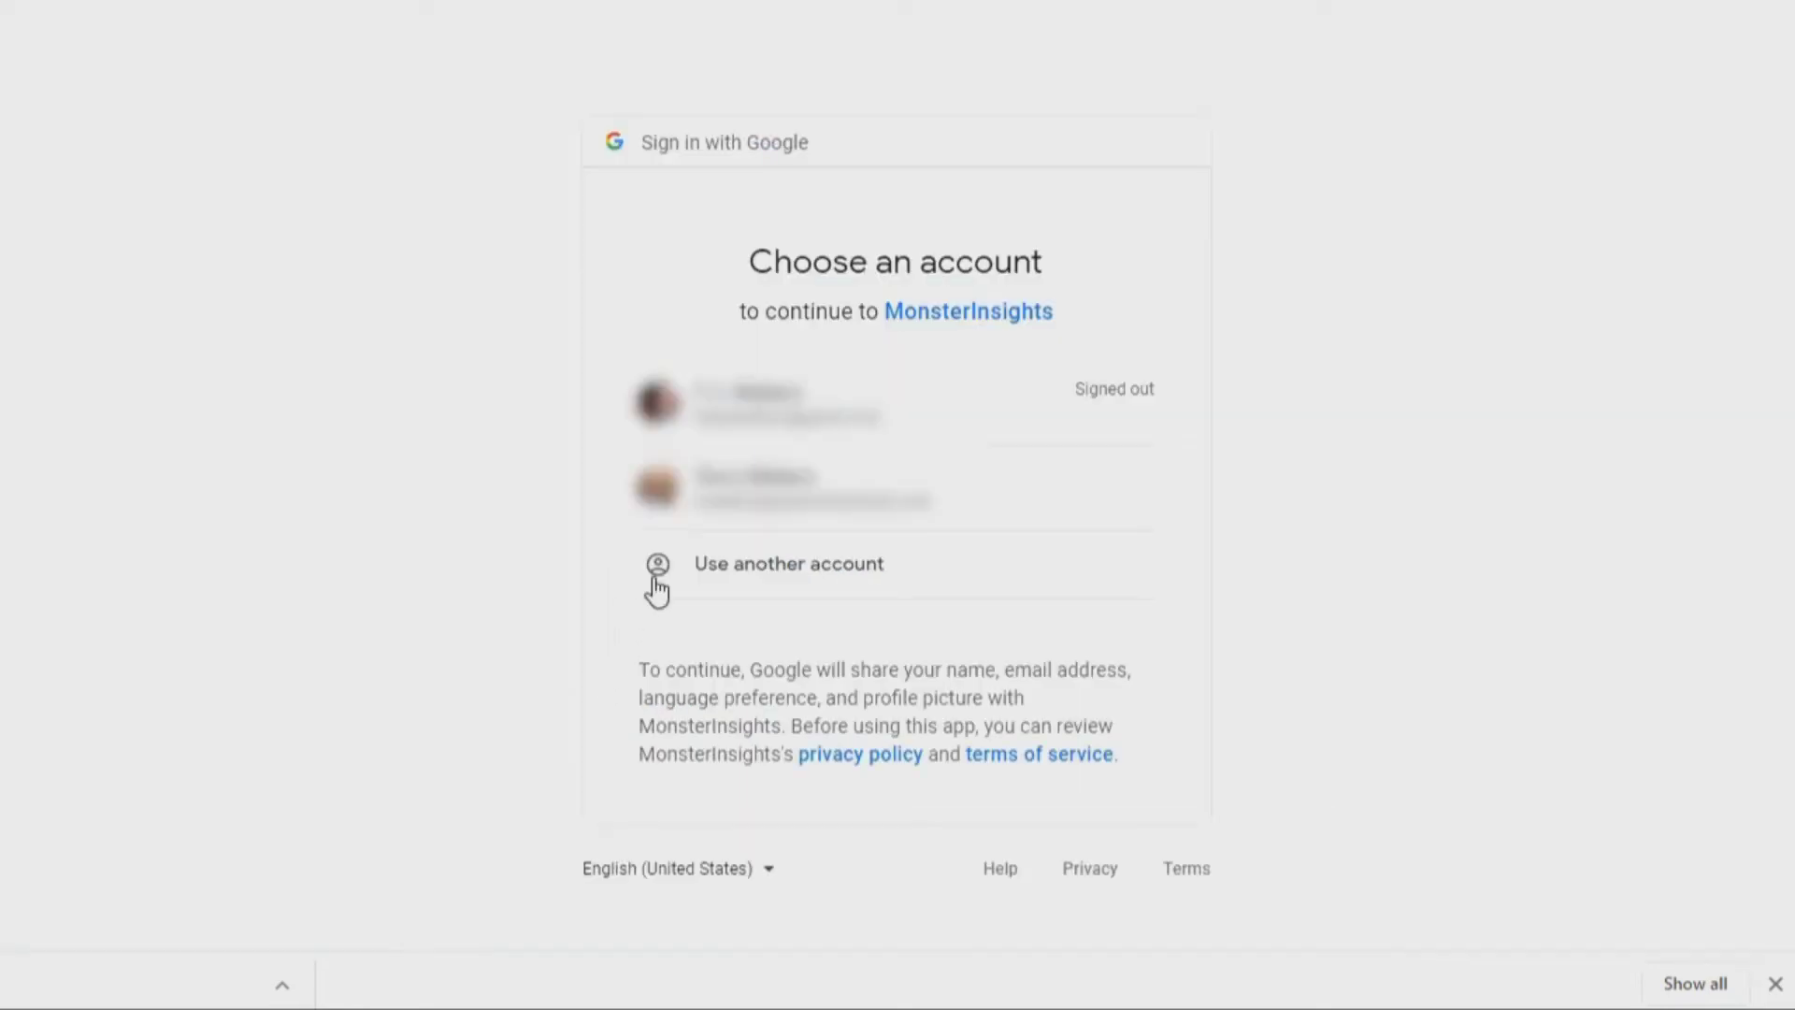
click(739, 500)
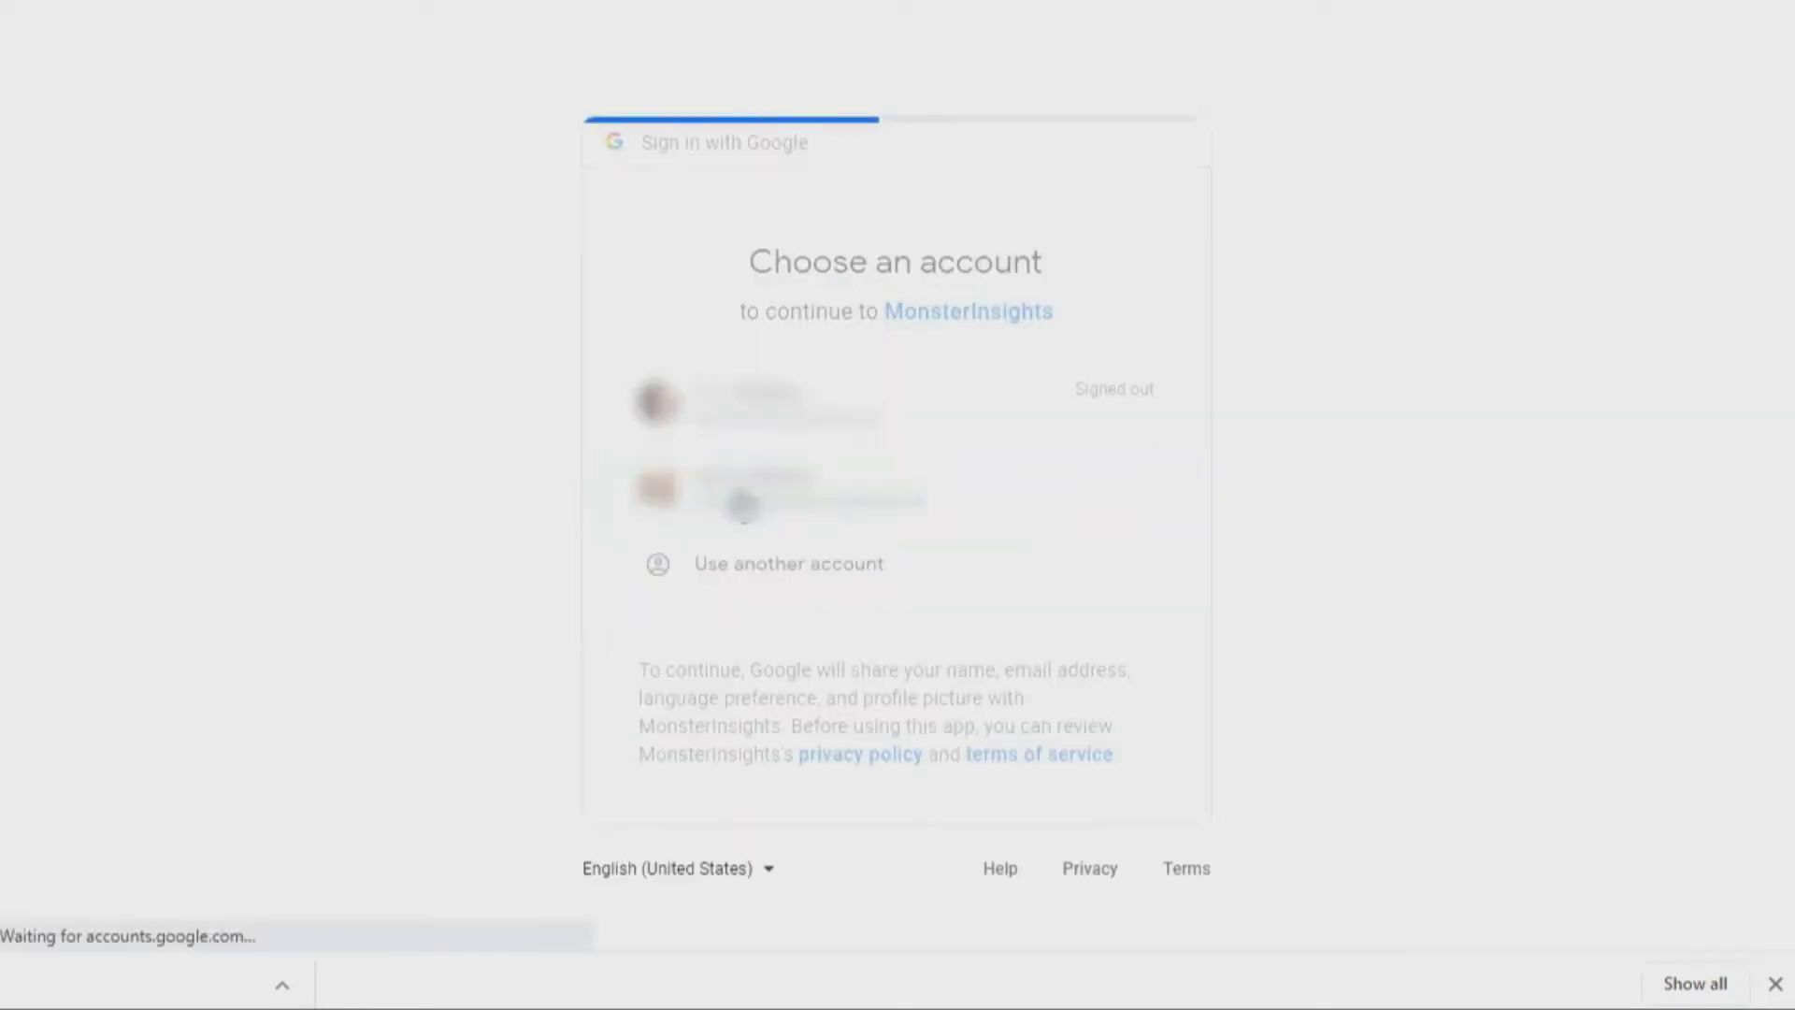
scroll(842, 608, down, 3)
click(1029, 751)
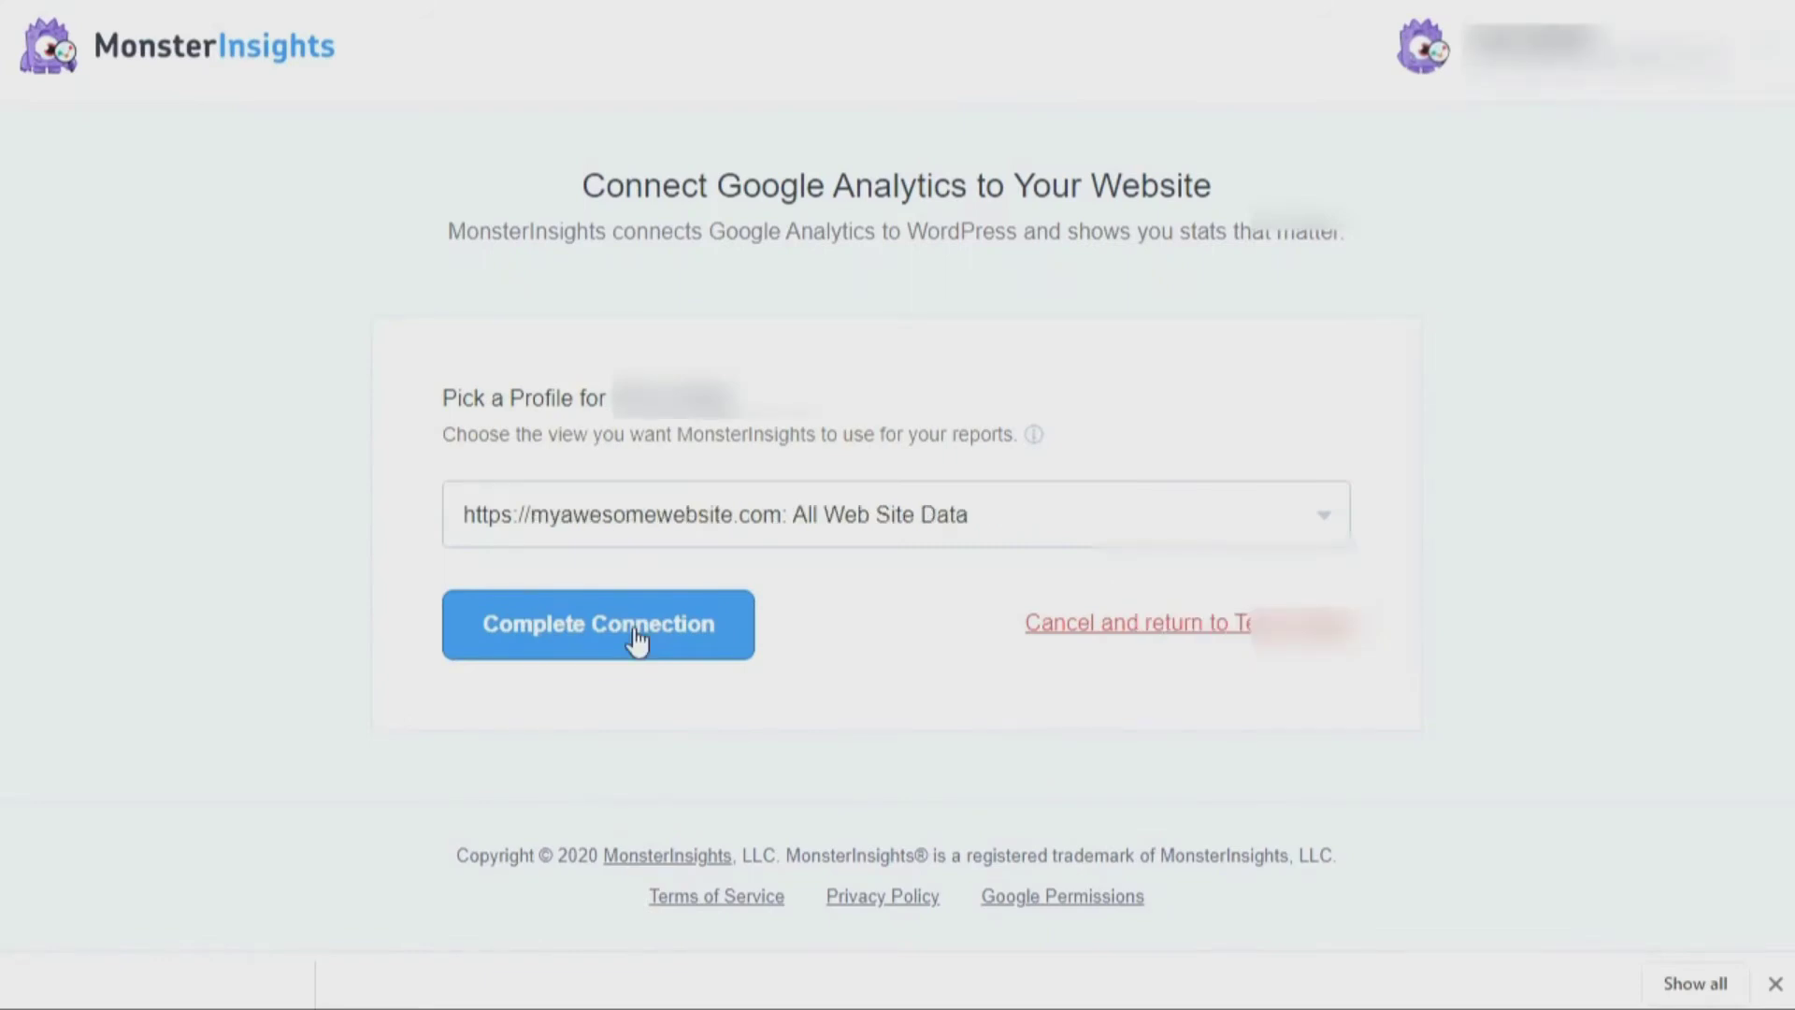
click(635, 643)
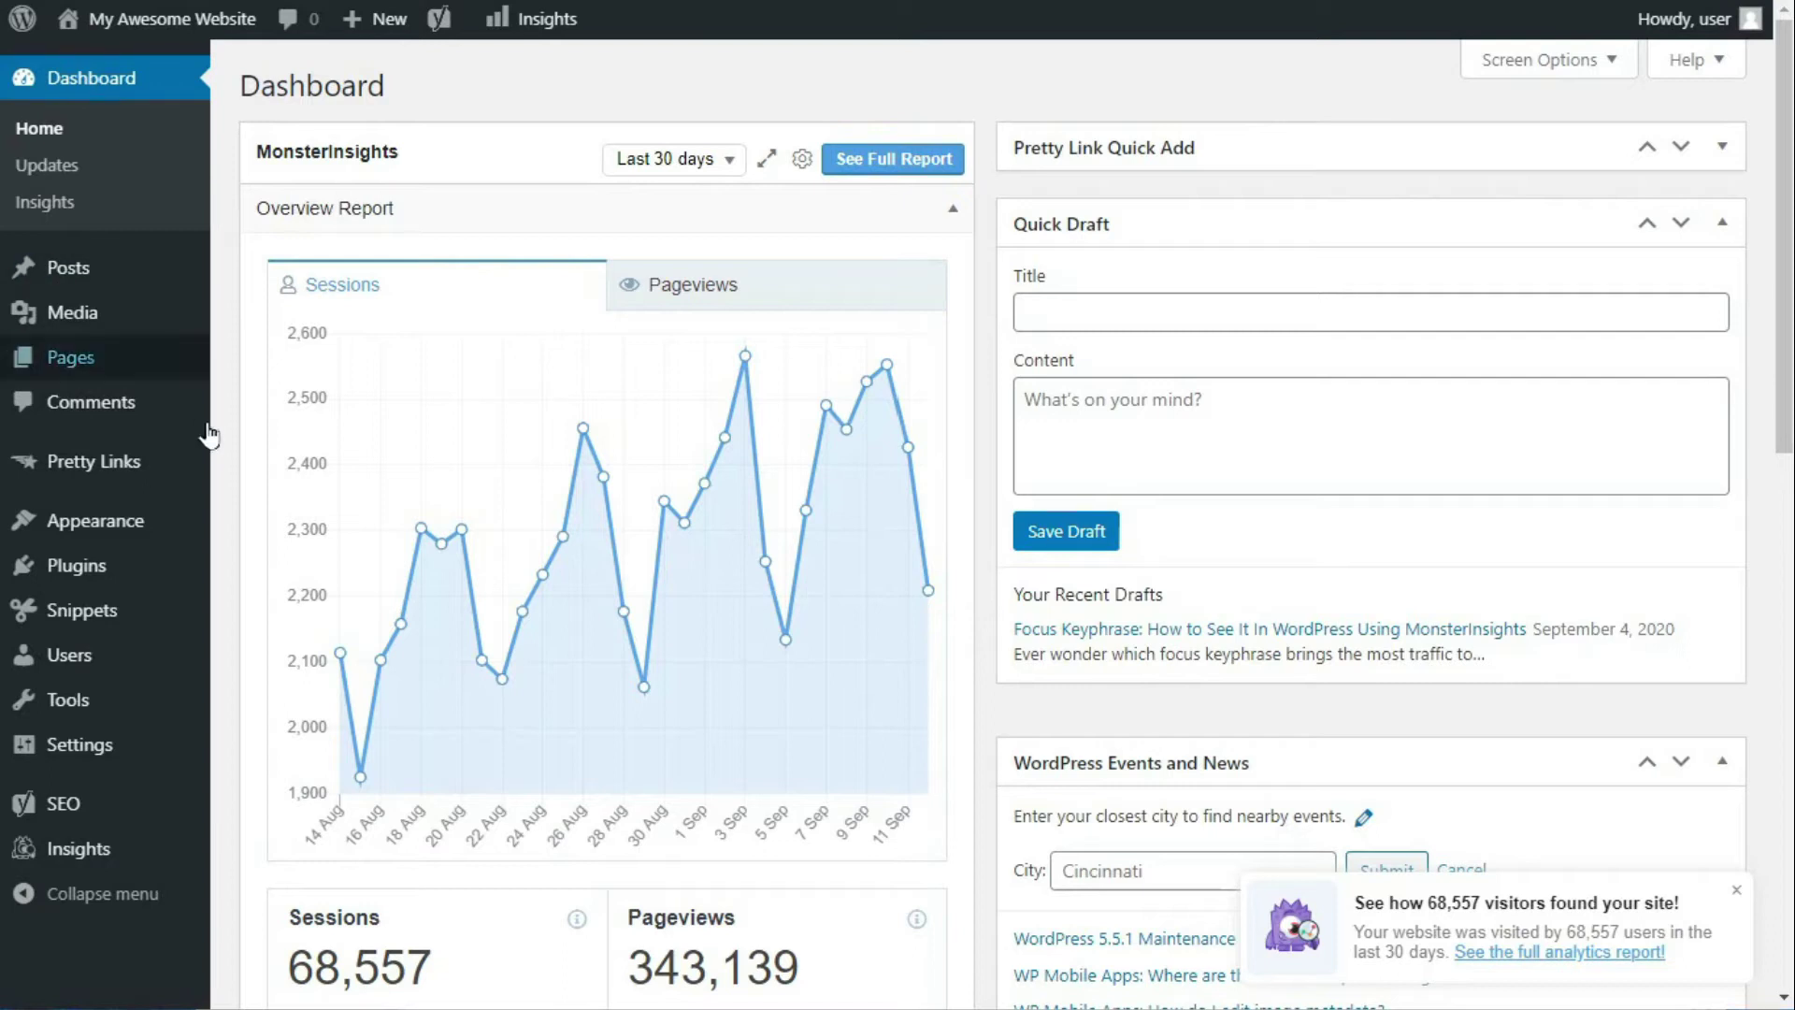
Step: Open Insights > Reports, scroll the Overview Report, and check date-range presets while keeping last 30 days
mouse_move(115, 869)
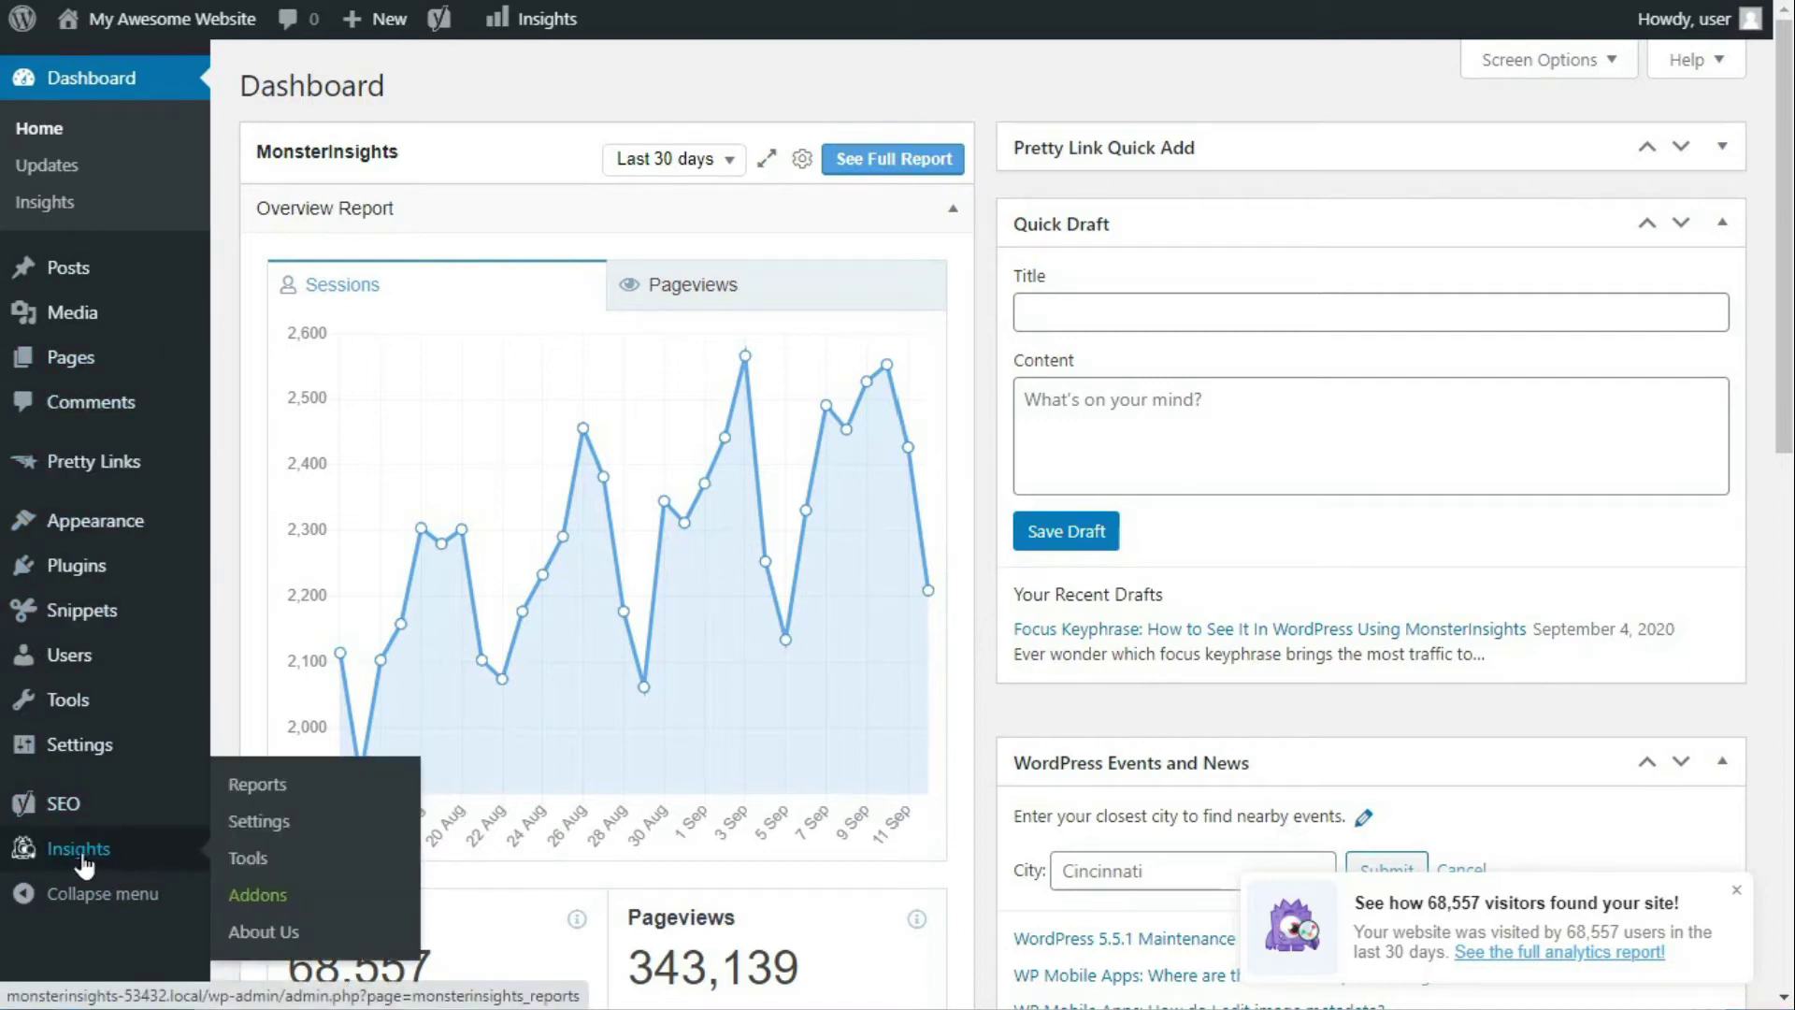
click(248, 786)
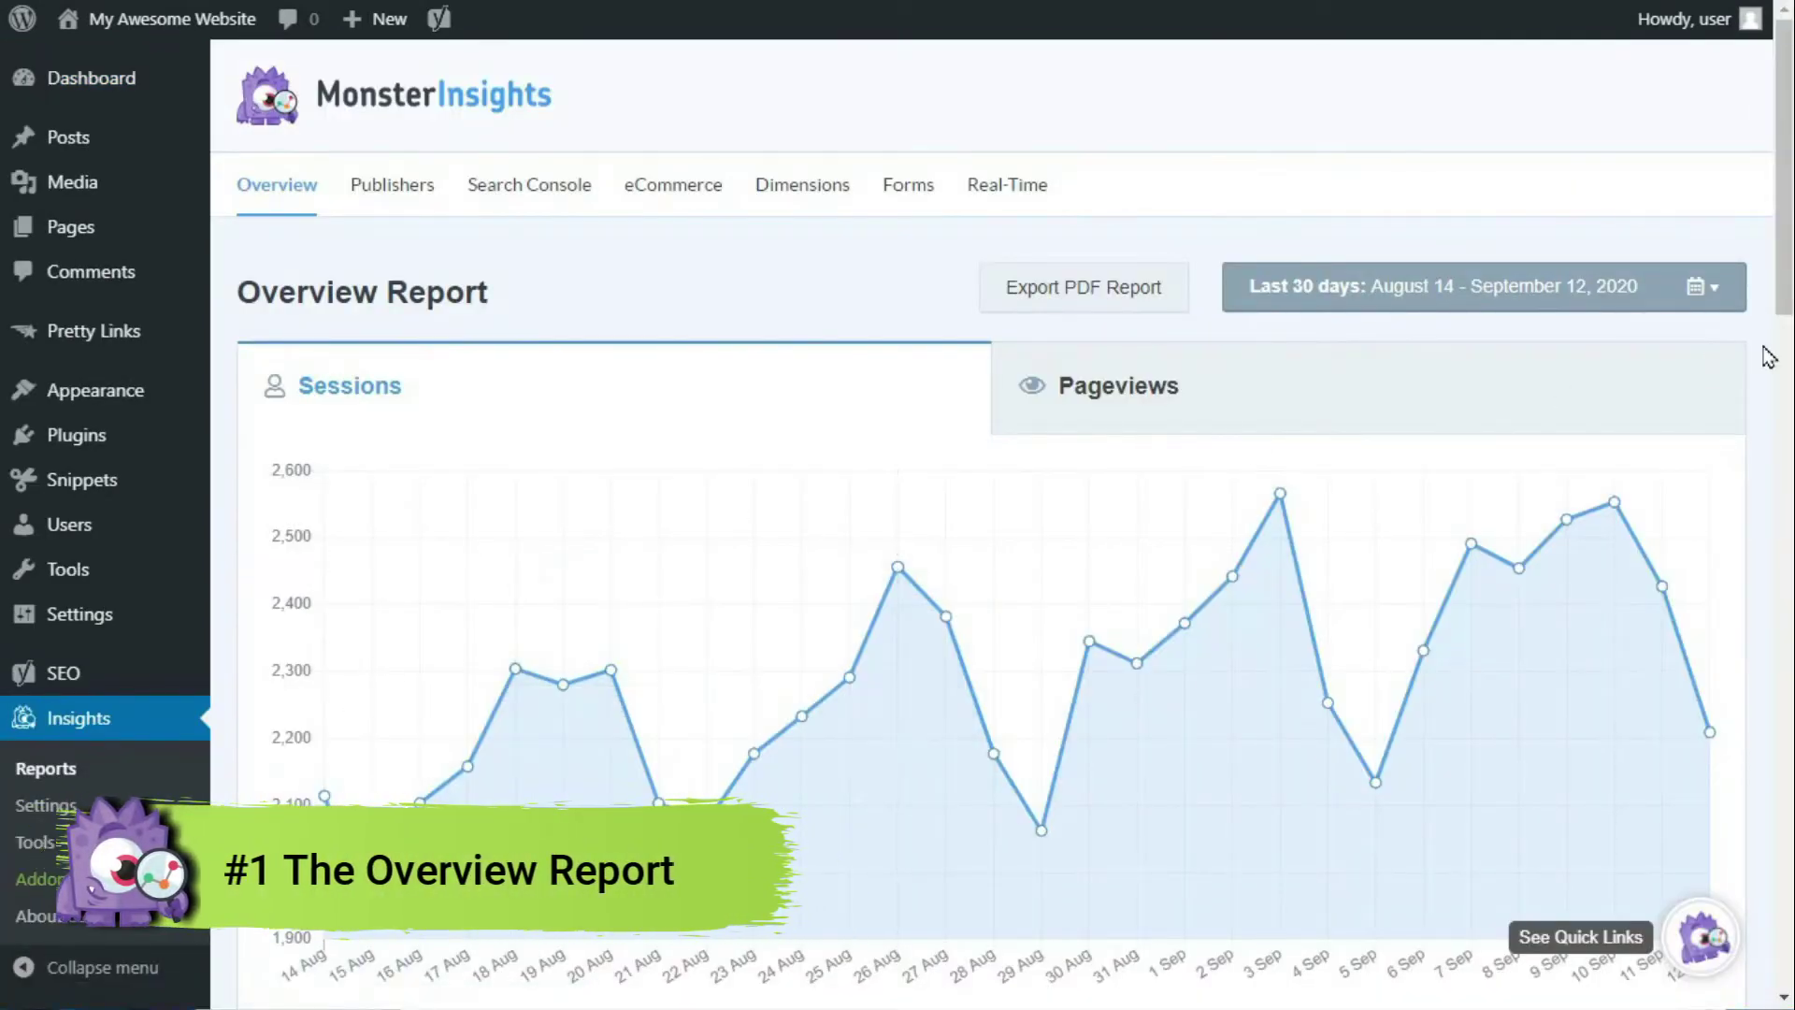
scroll(1784, 281, down, 1)
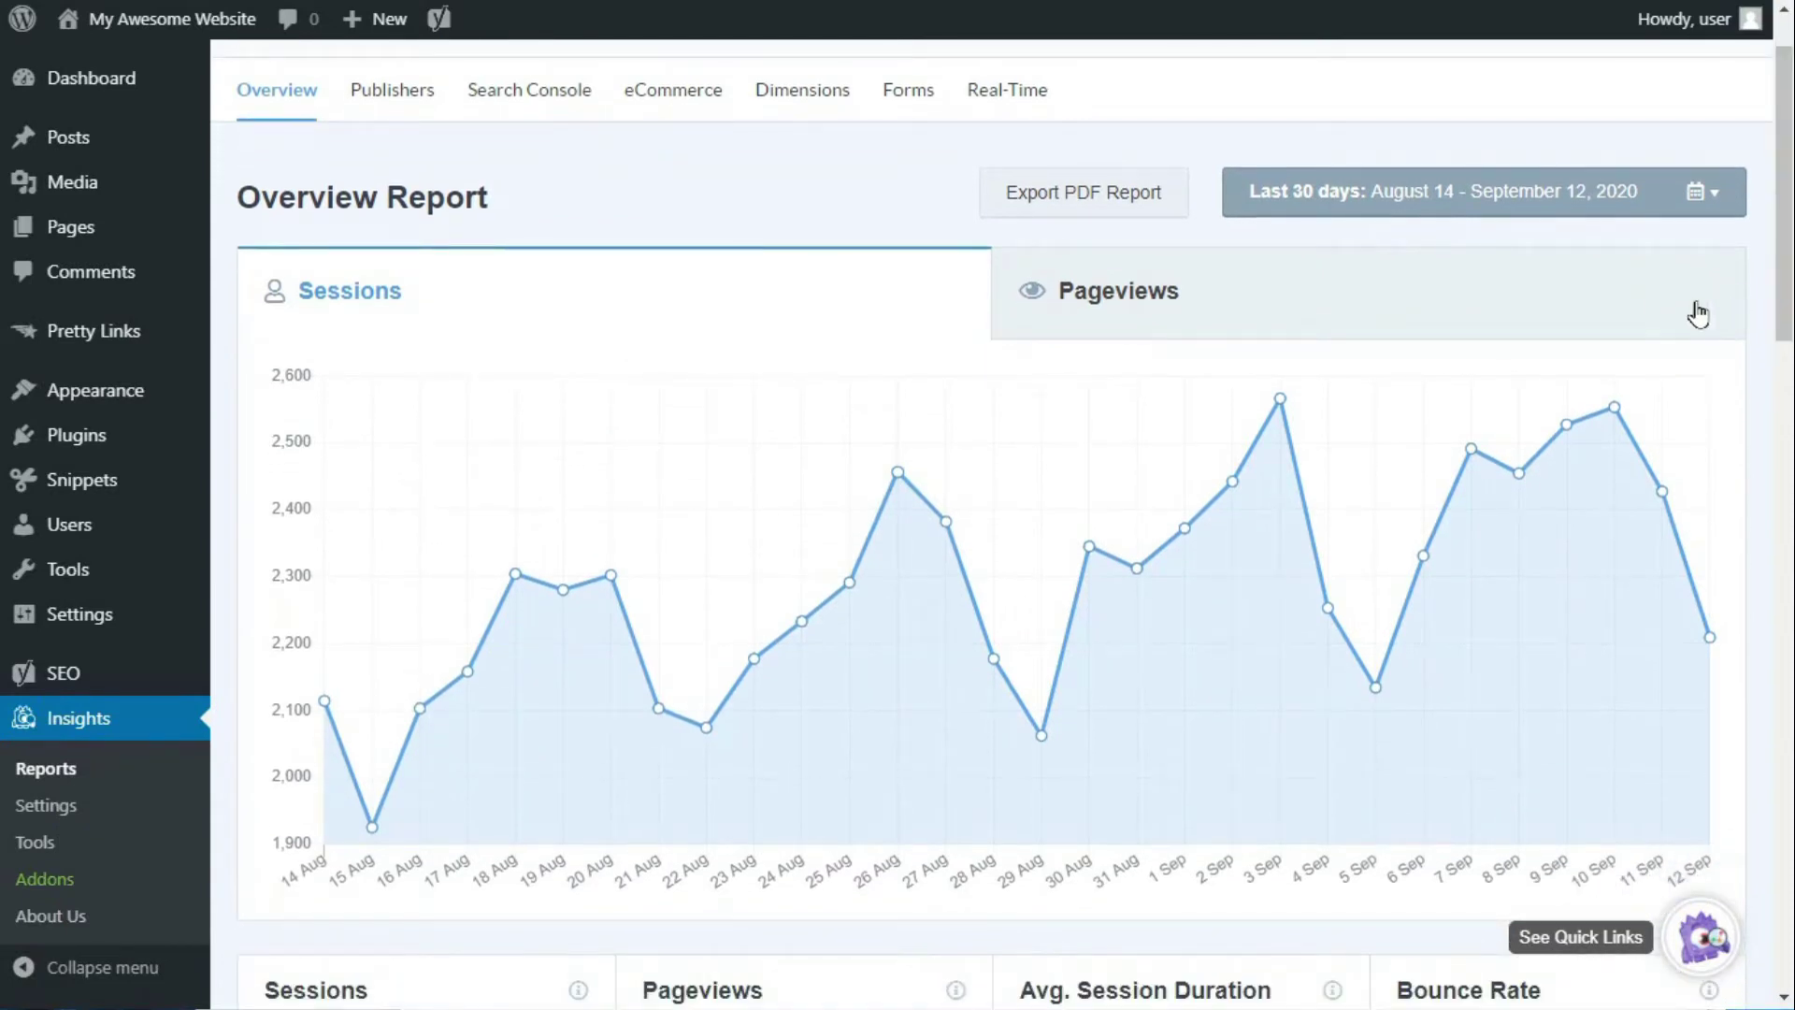
scroll(1699, 314, down, 2)
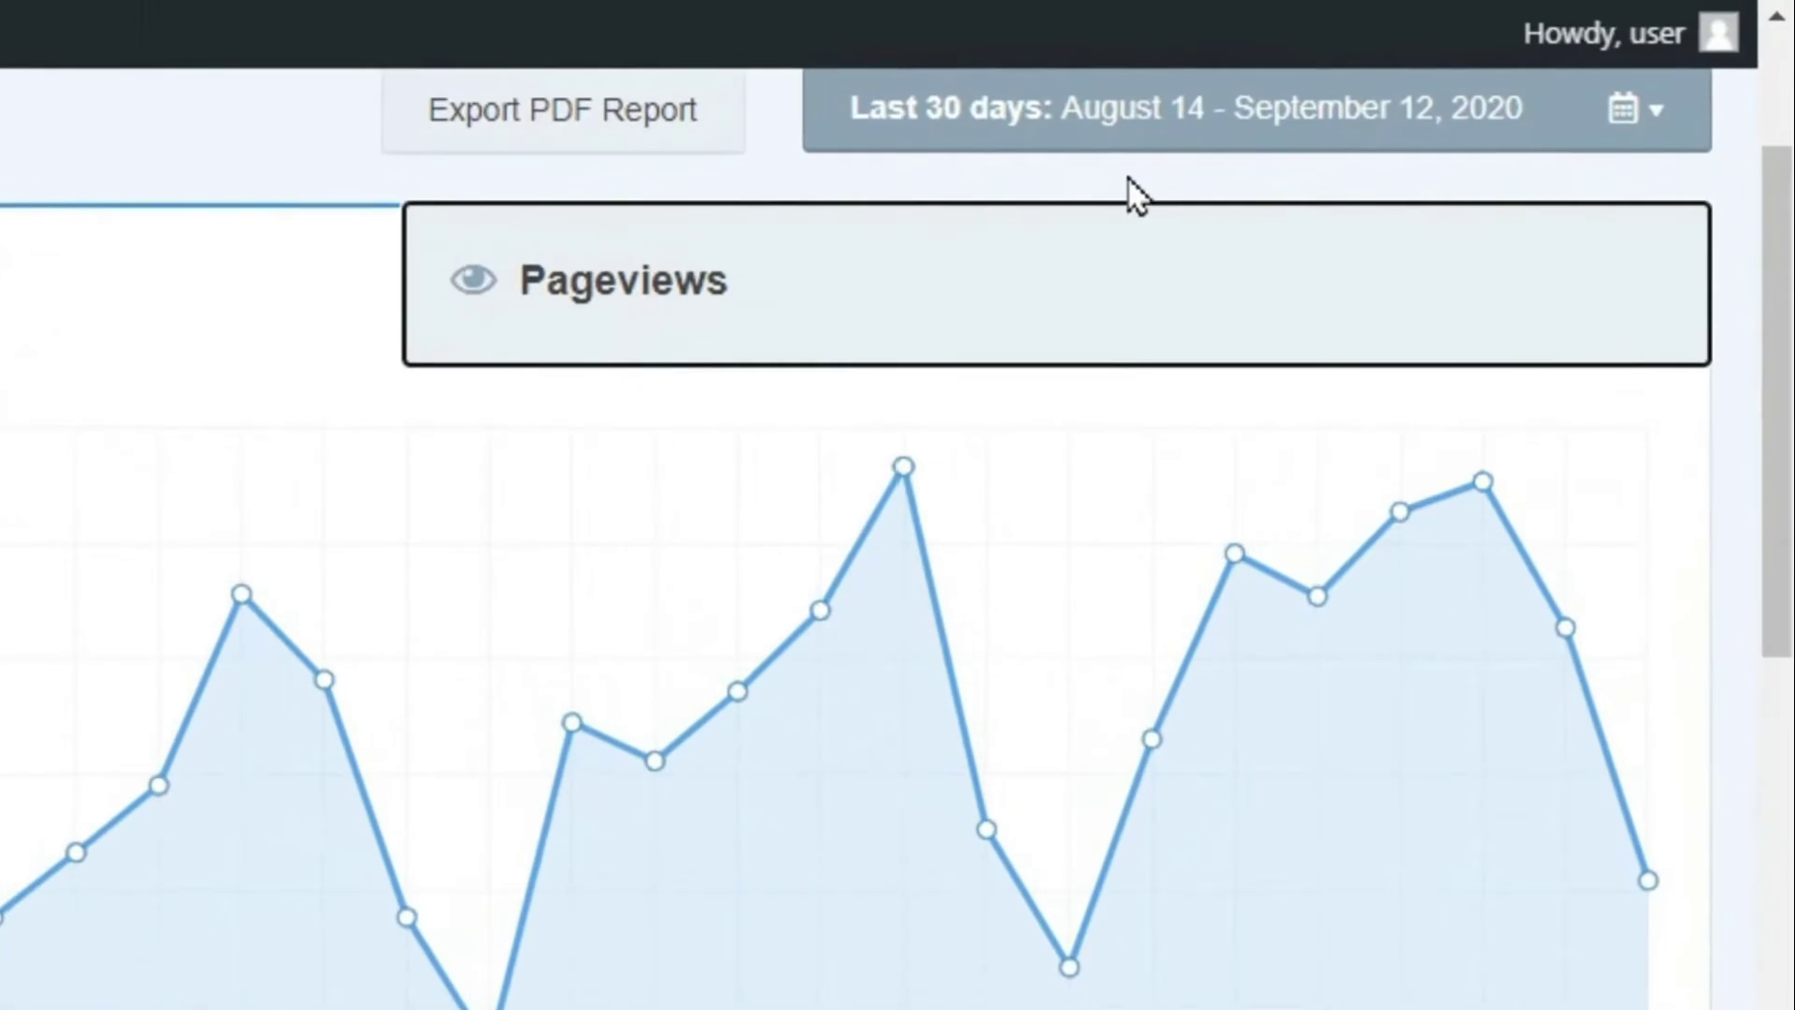
click(1619, 111)
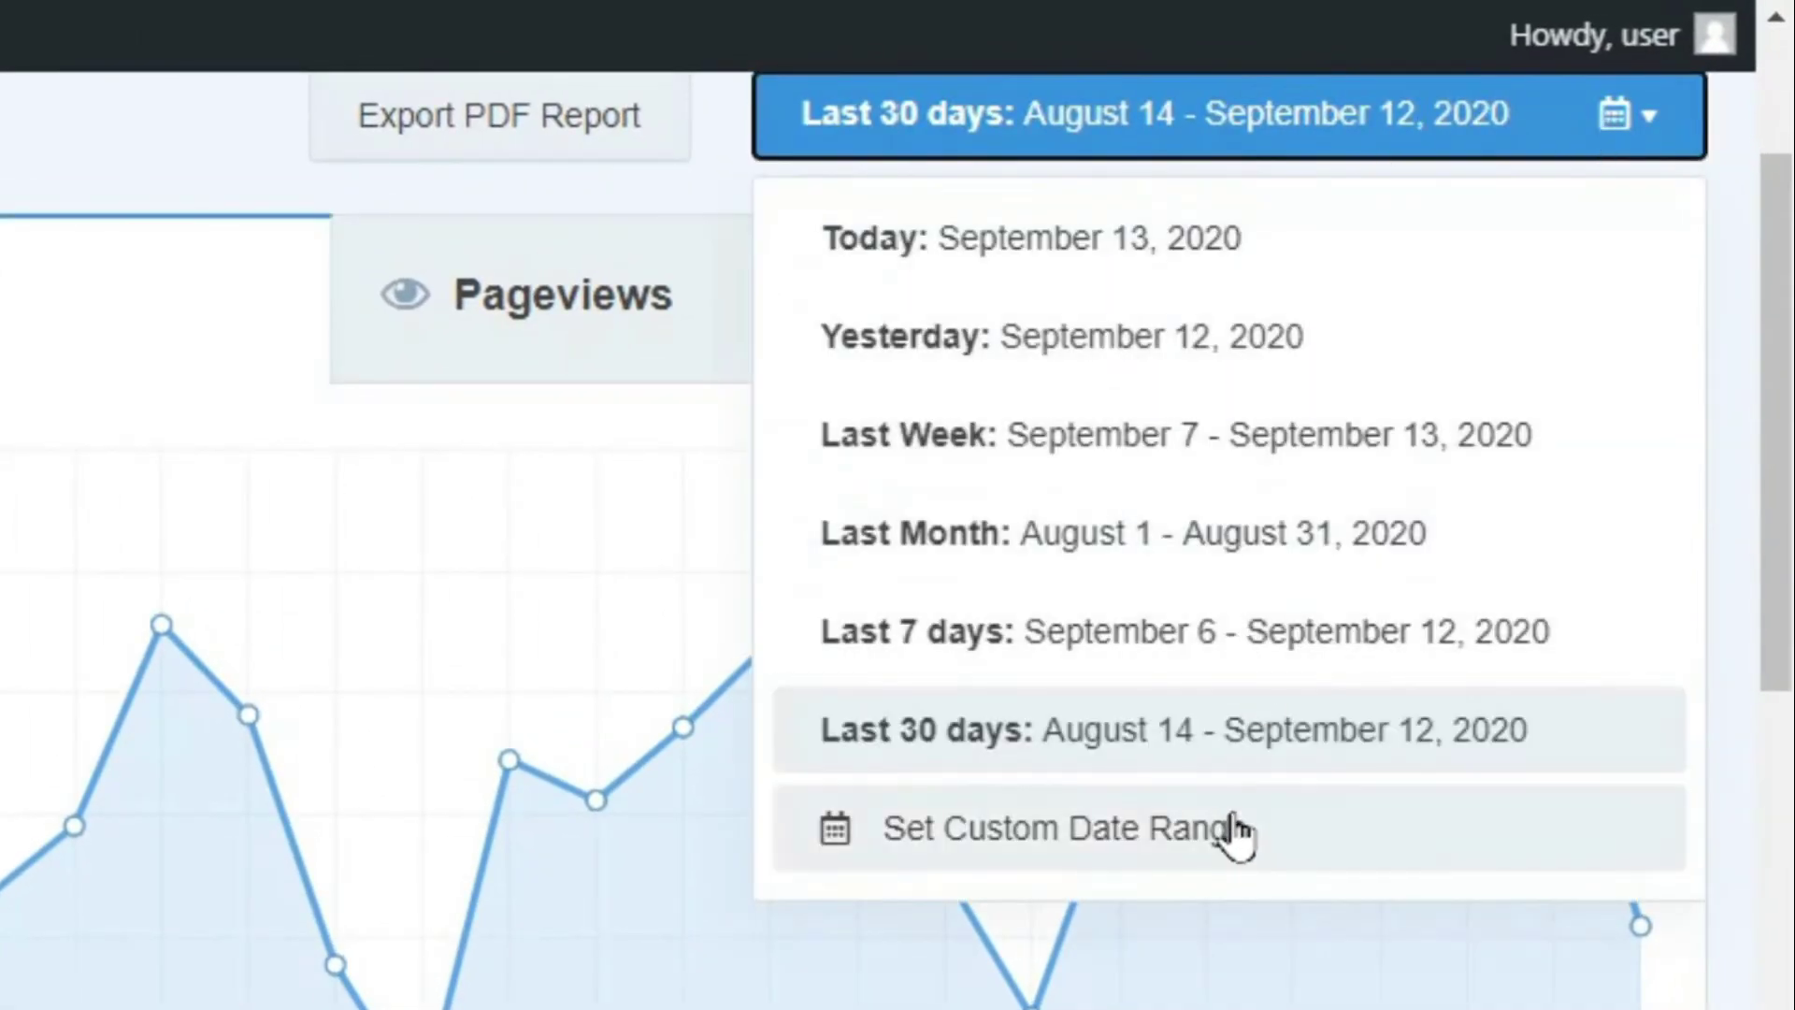
click(280, 633)
Step: Scroll to the bottom of the Overview Report, then reload it at the top via Insights > Reports
scroll(734, 451, down, 5)
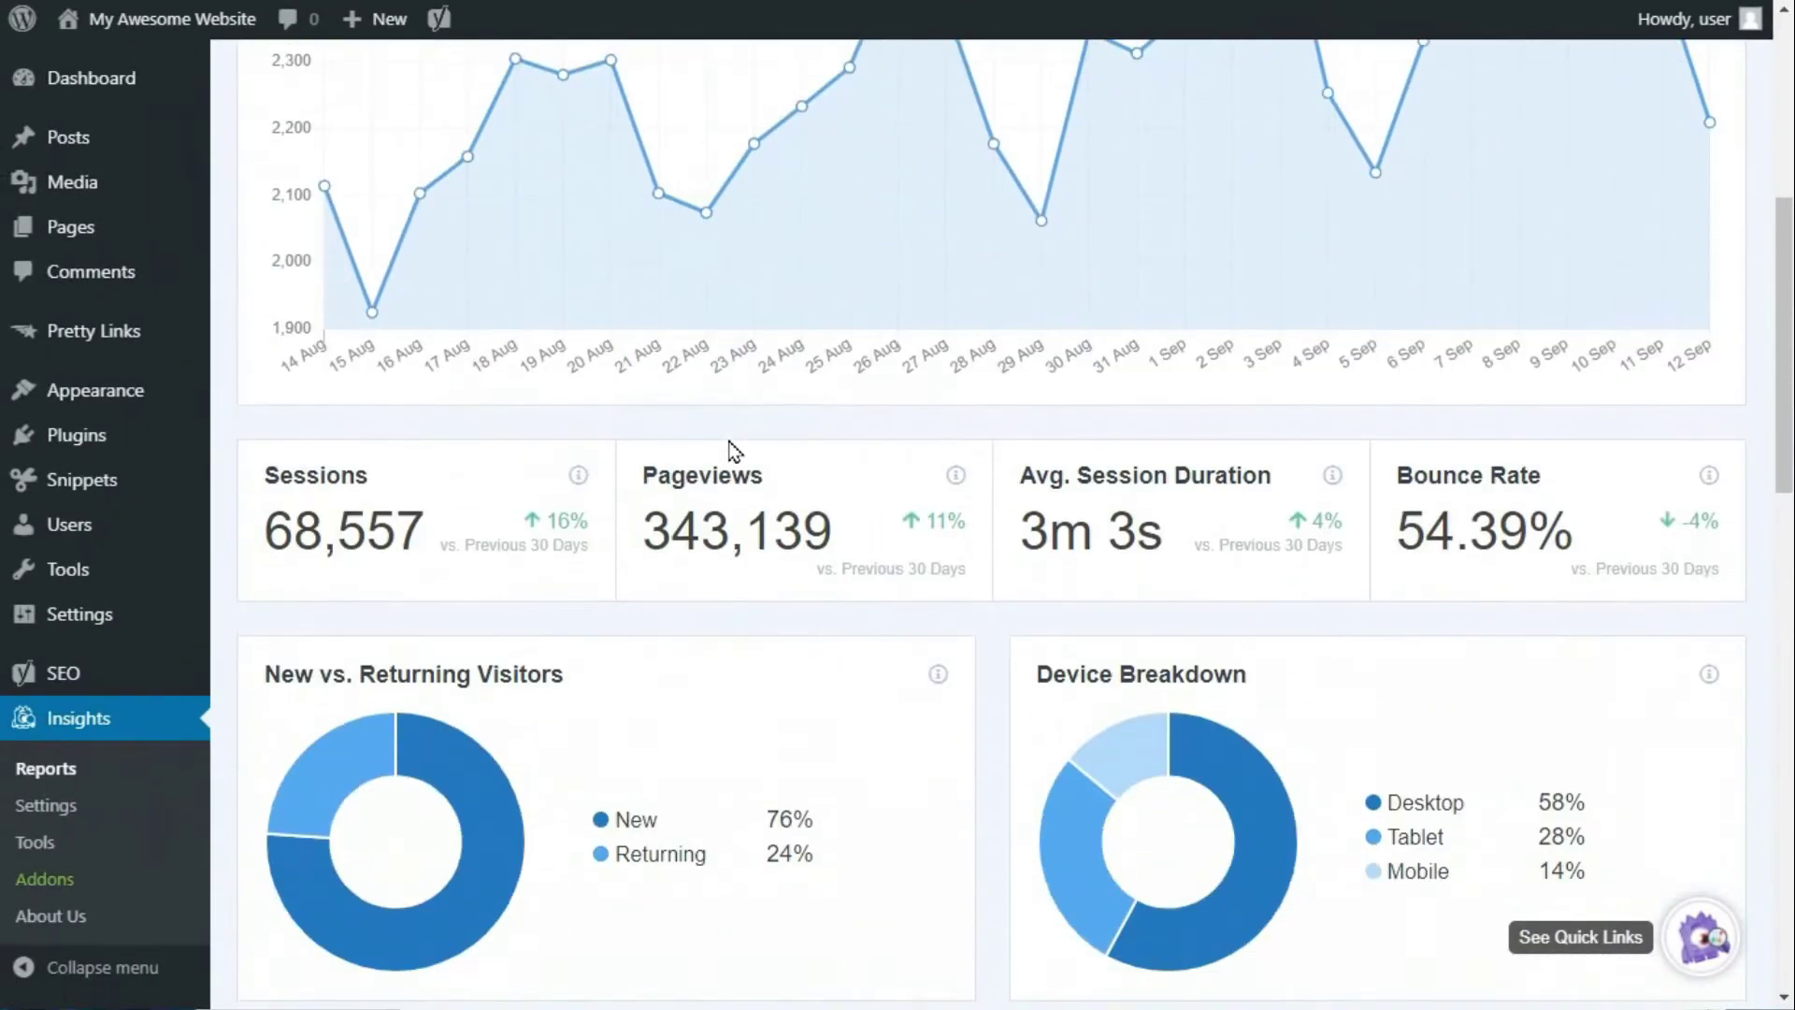
scroll(734, 451, down, 2)
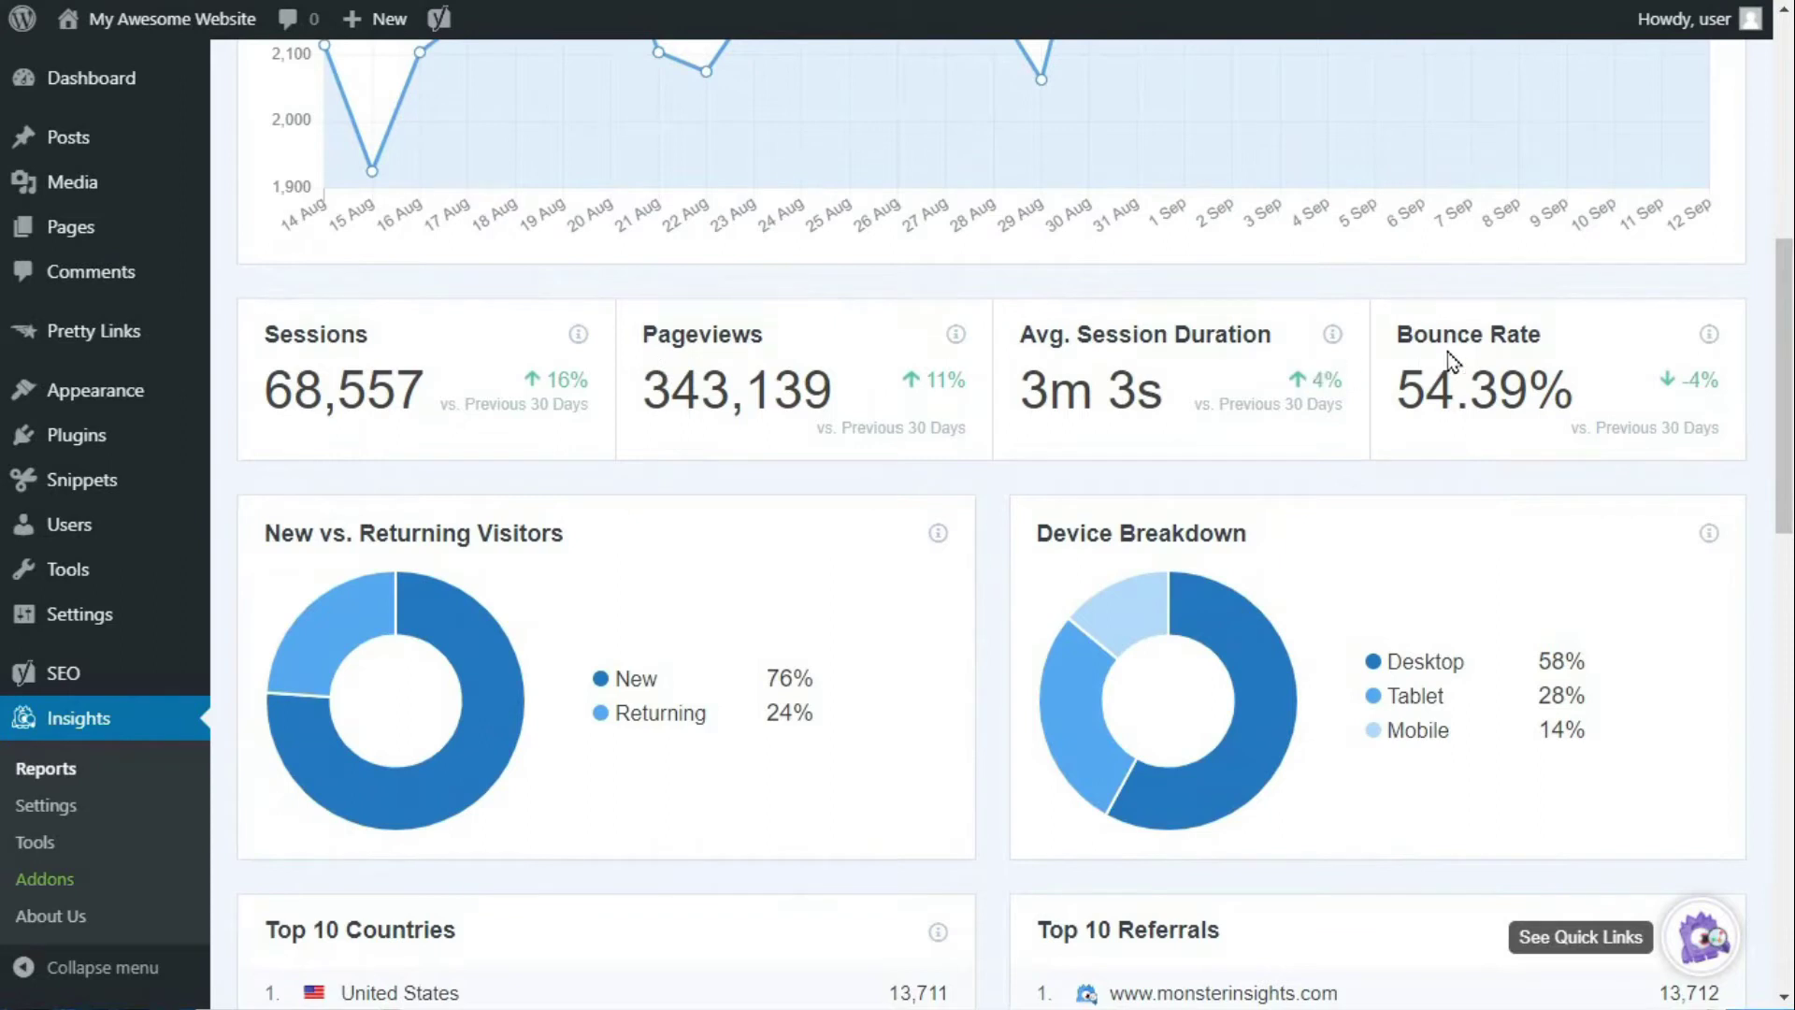
scroll(825, 512, down, 3)
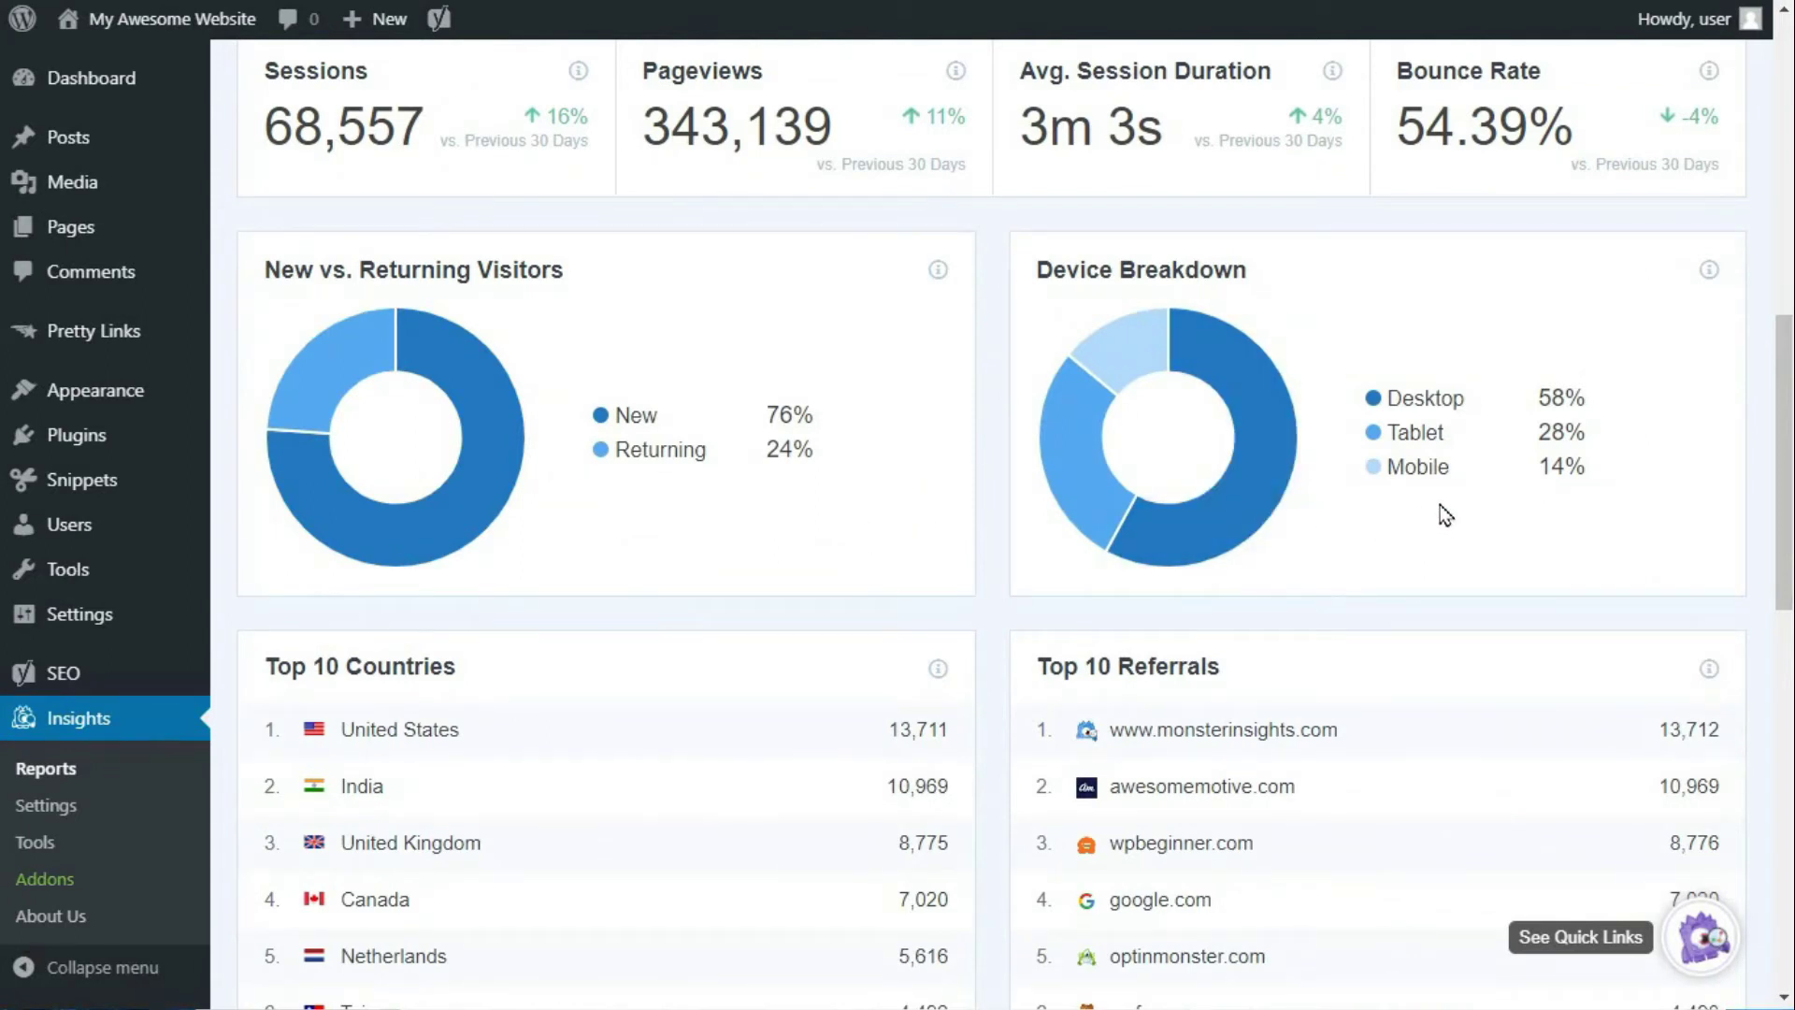
scroll(748, 584, down, 6)
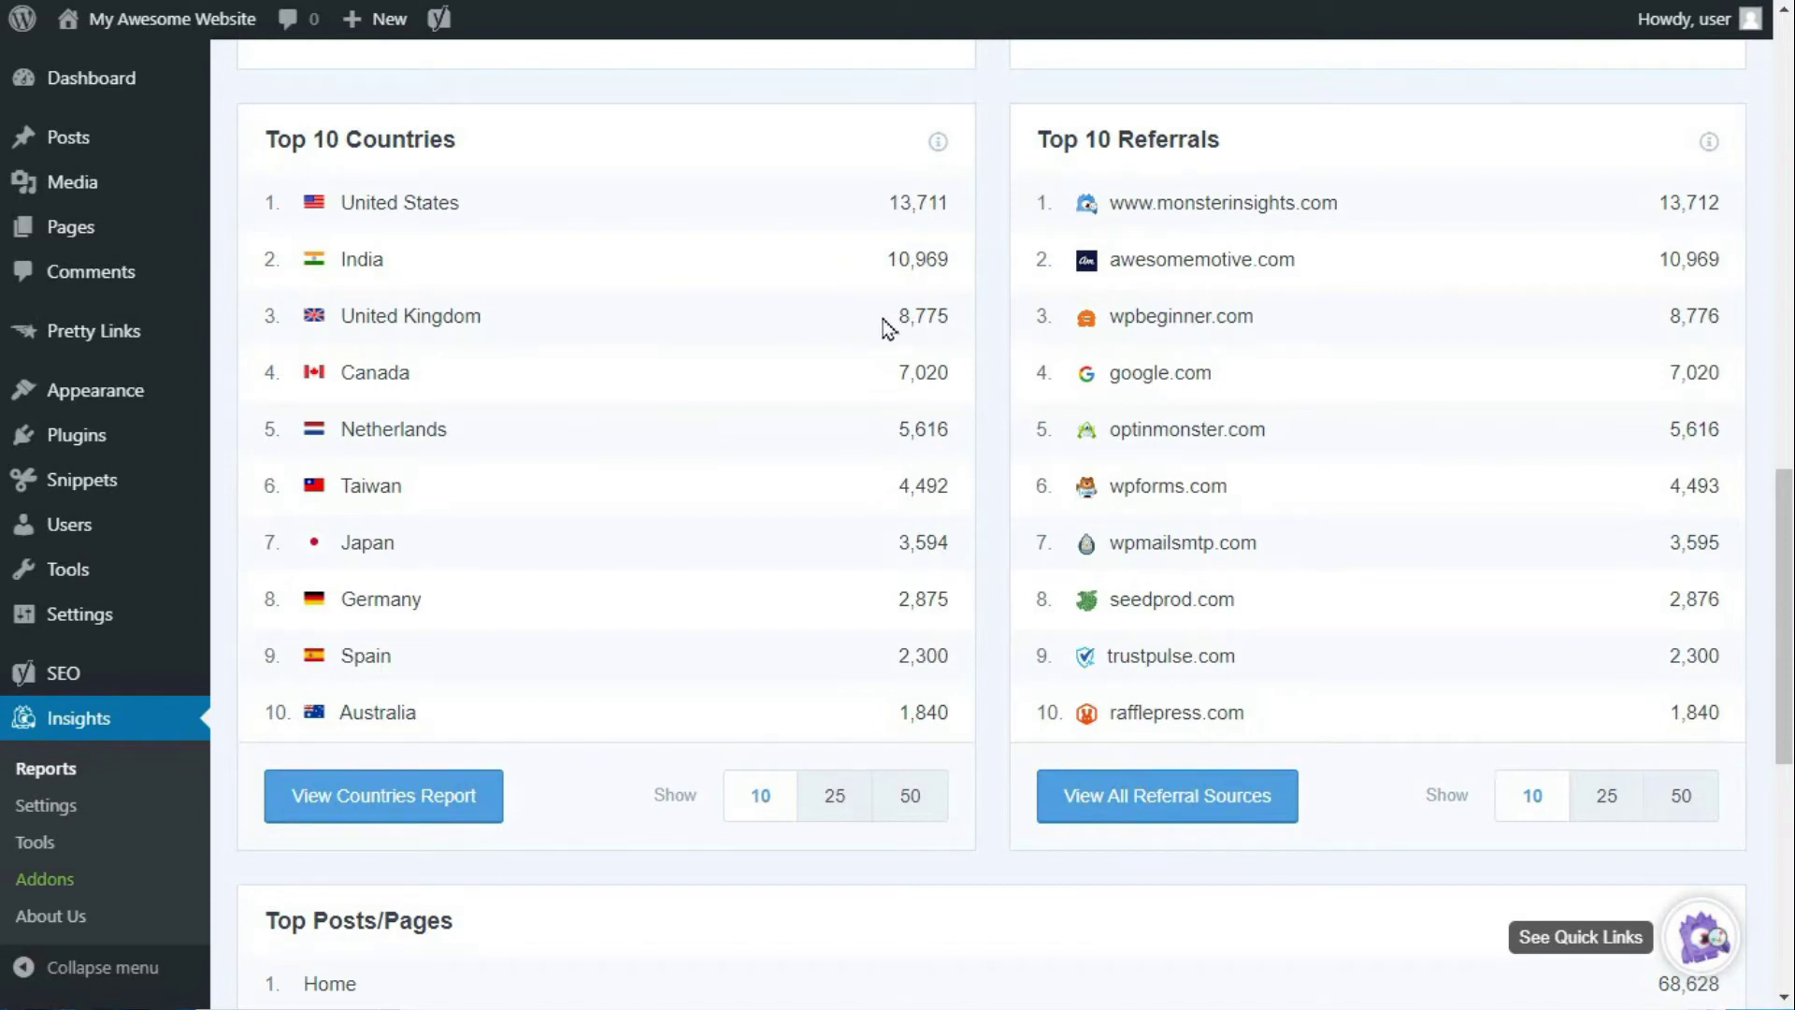
scroll(916, 514, down, 5)
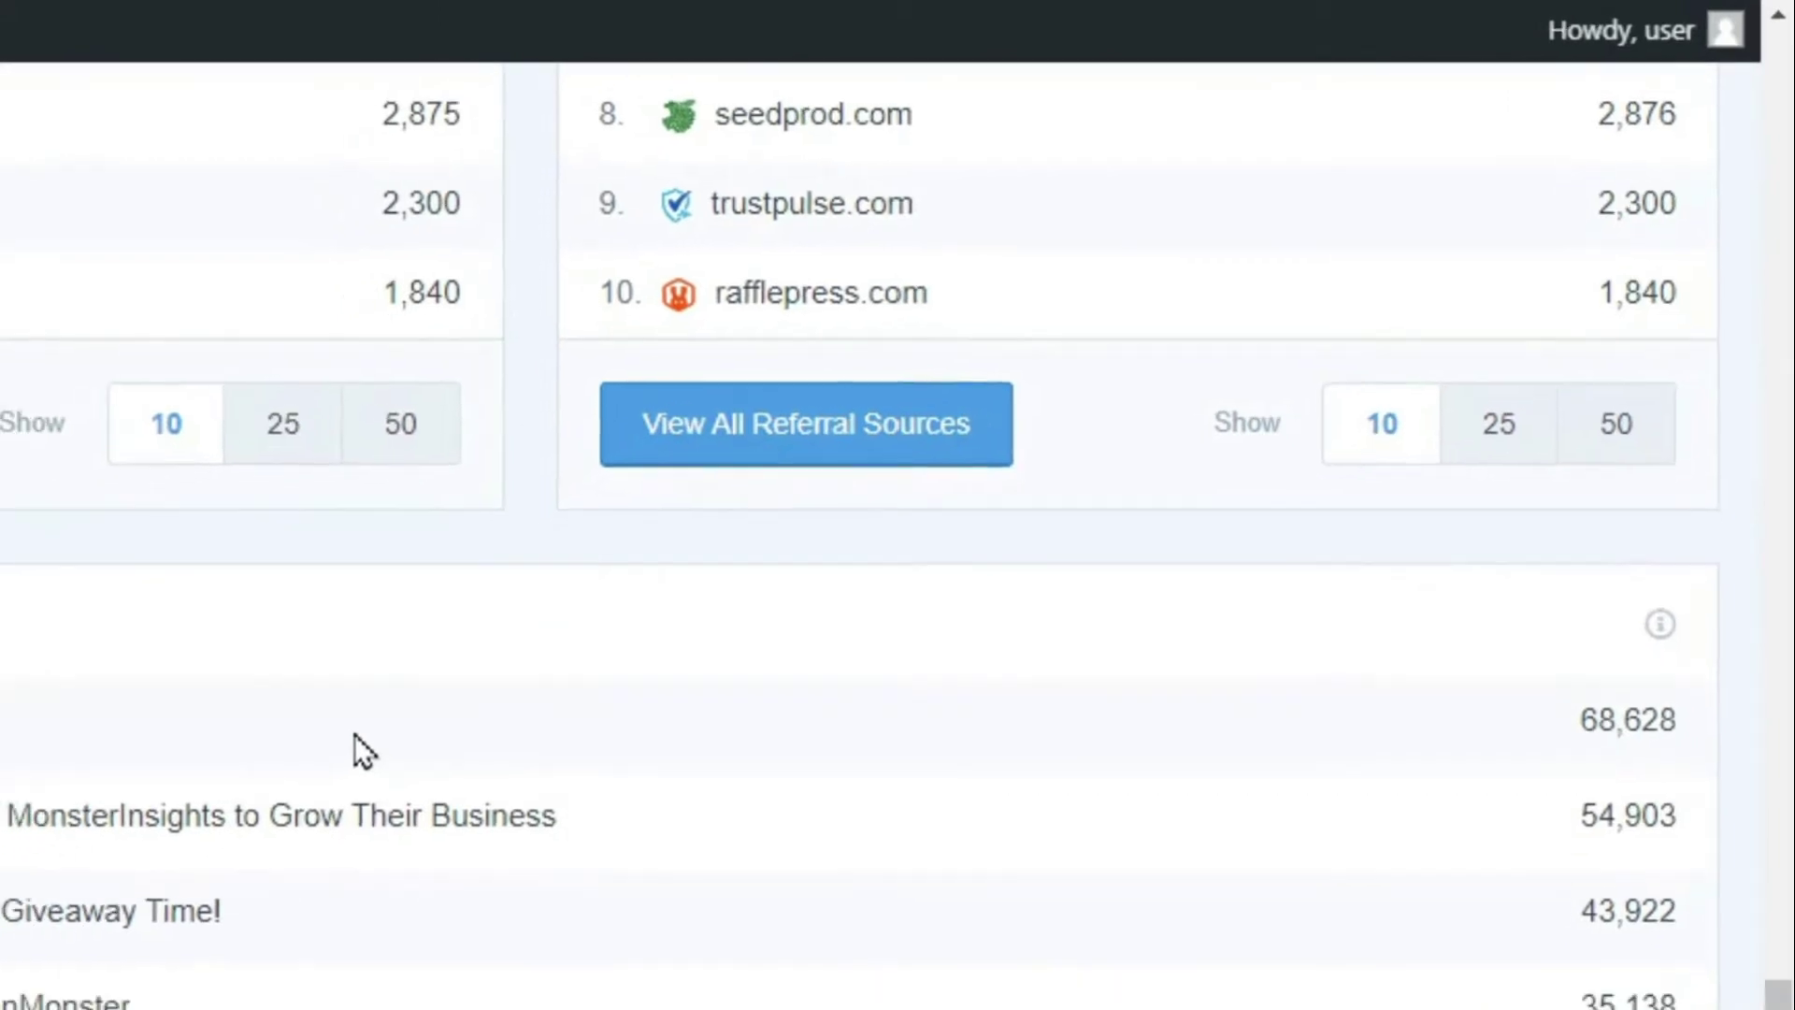
scroll(309, 757, down, 2)
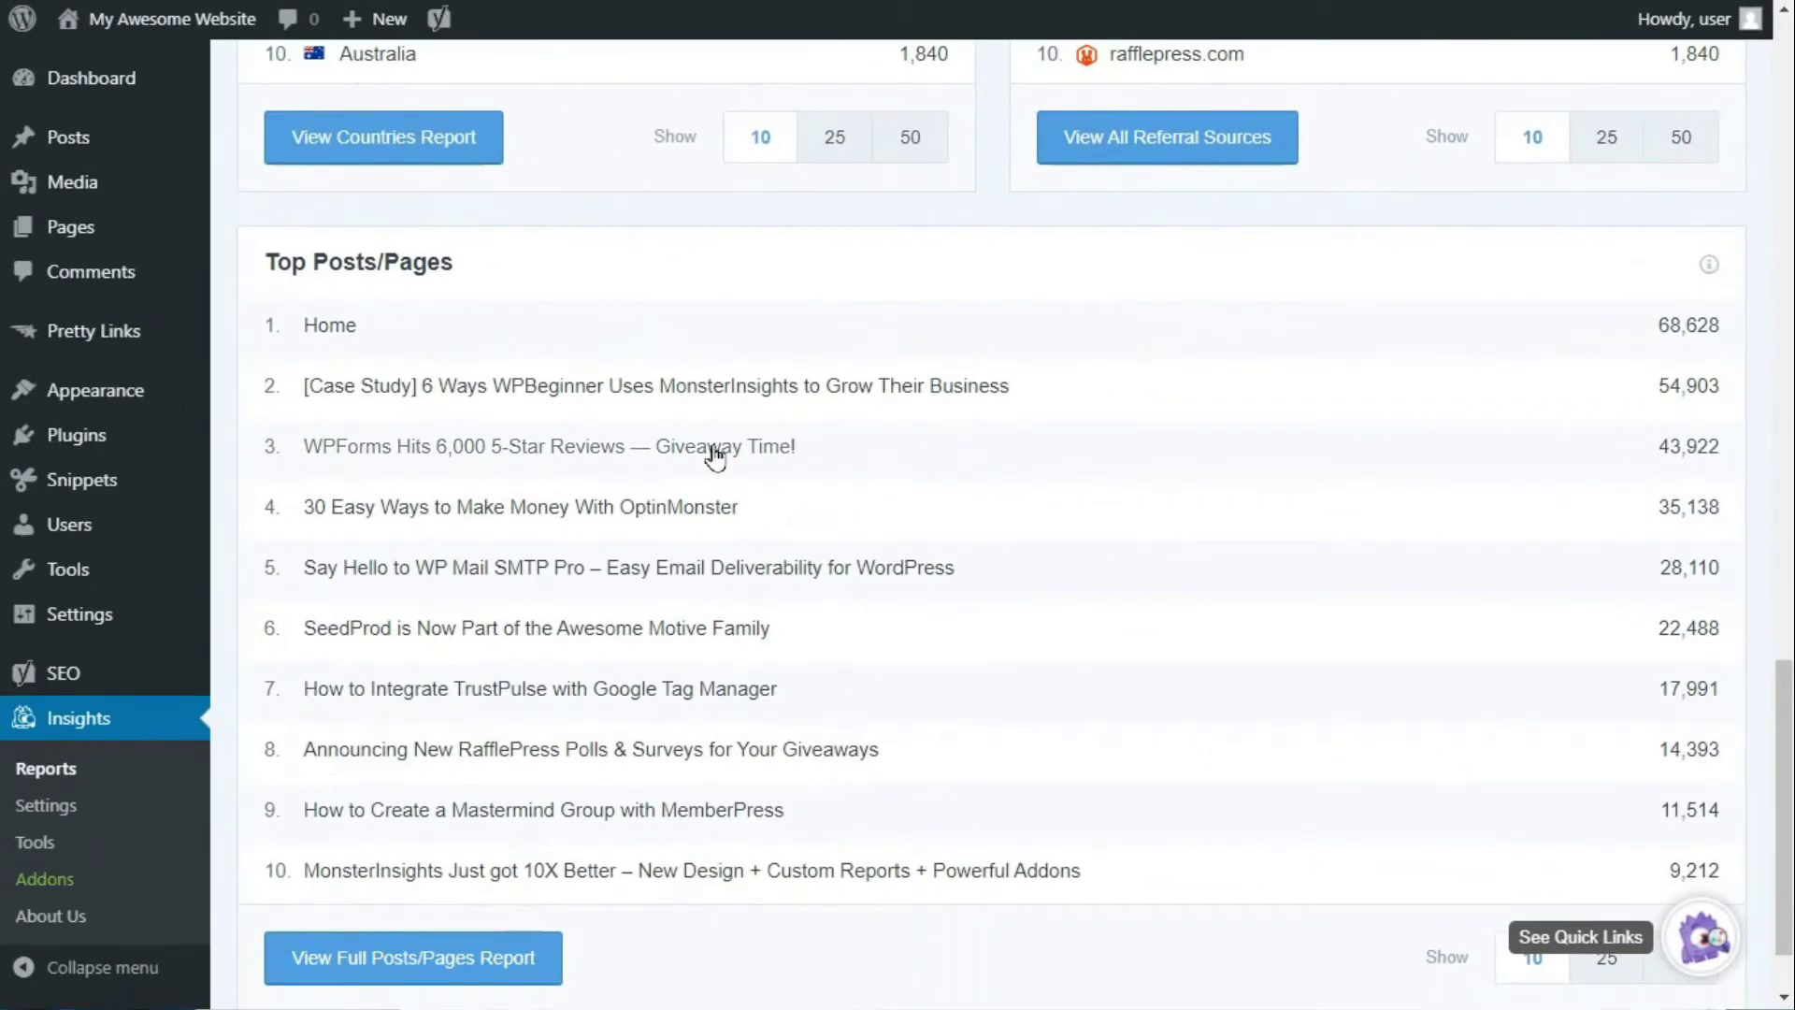
scroll(715, 456, down, 1)
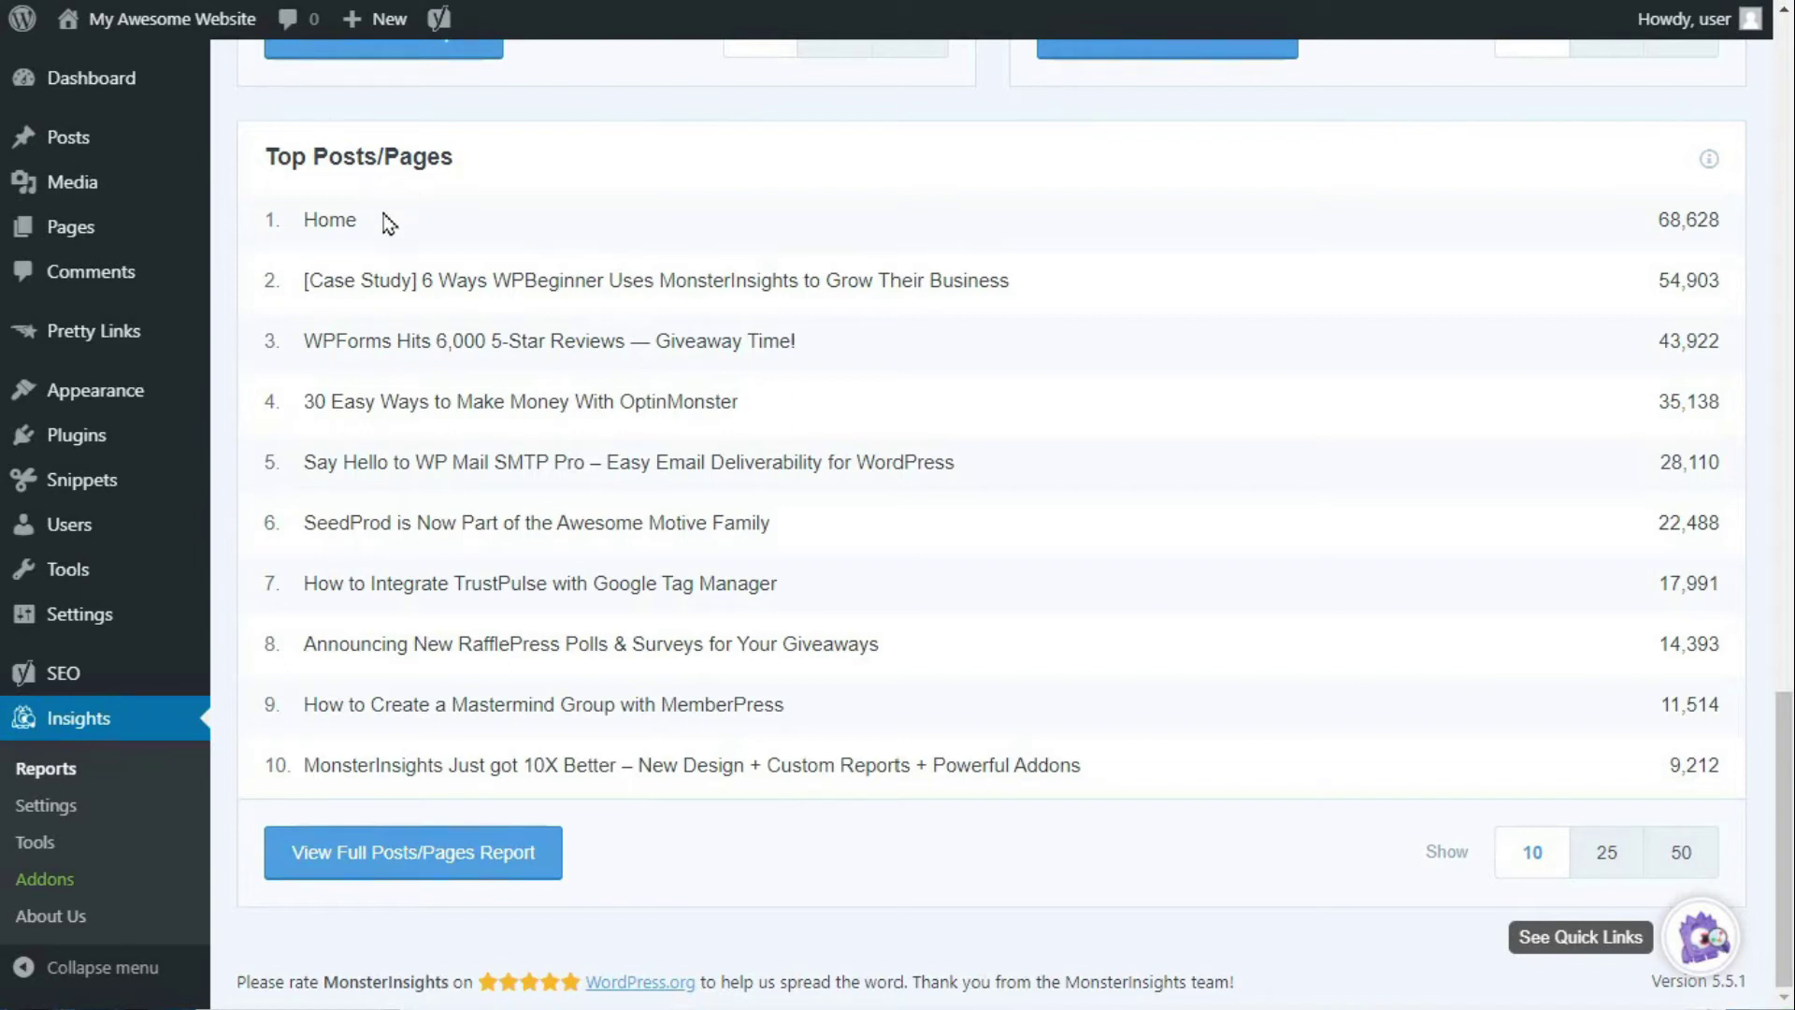
click(47, 771)
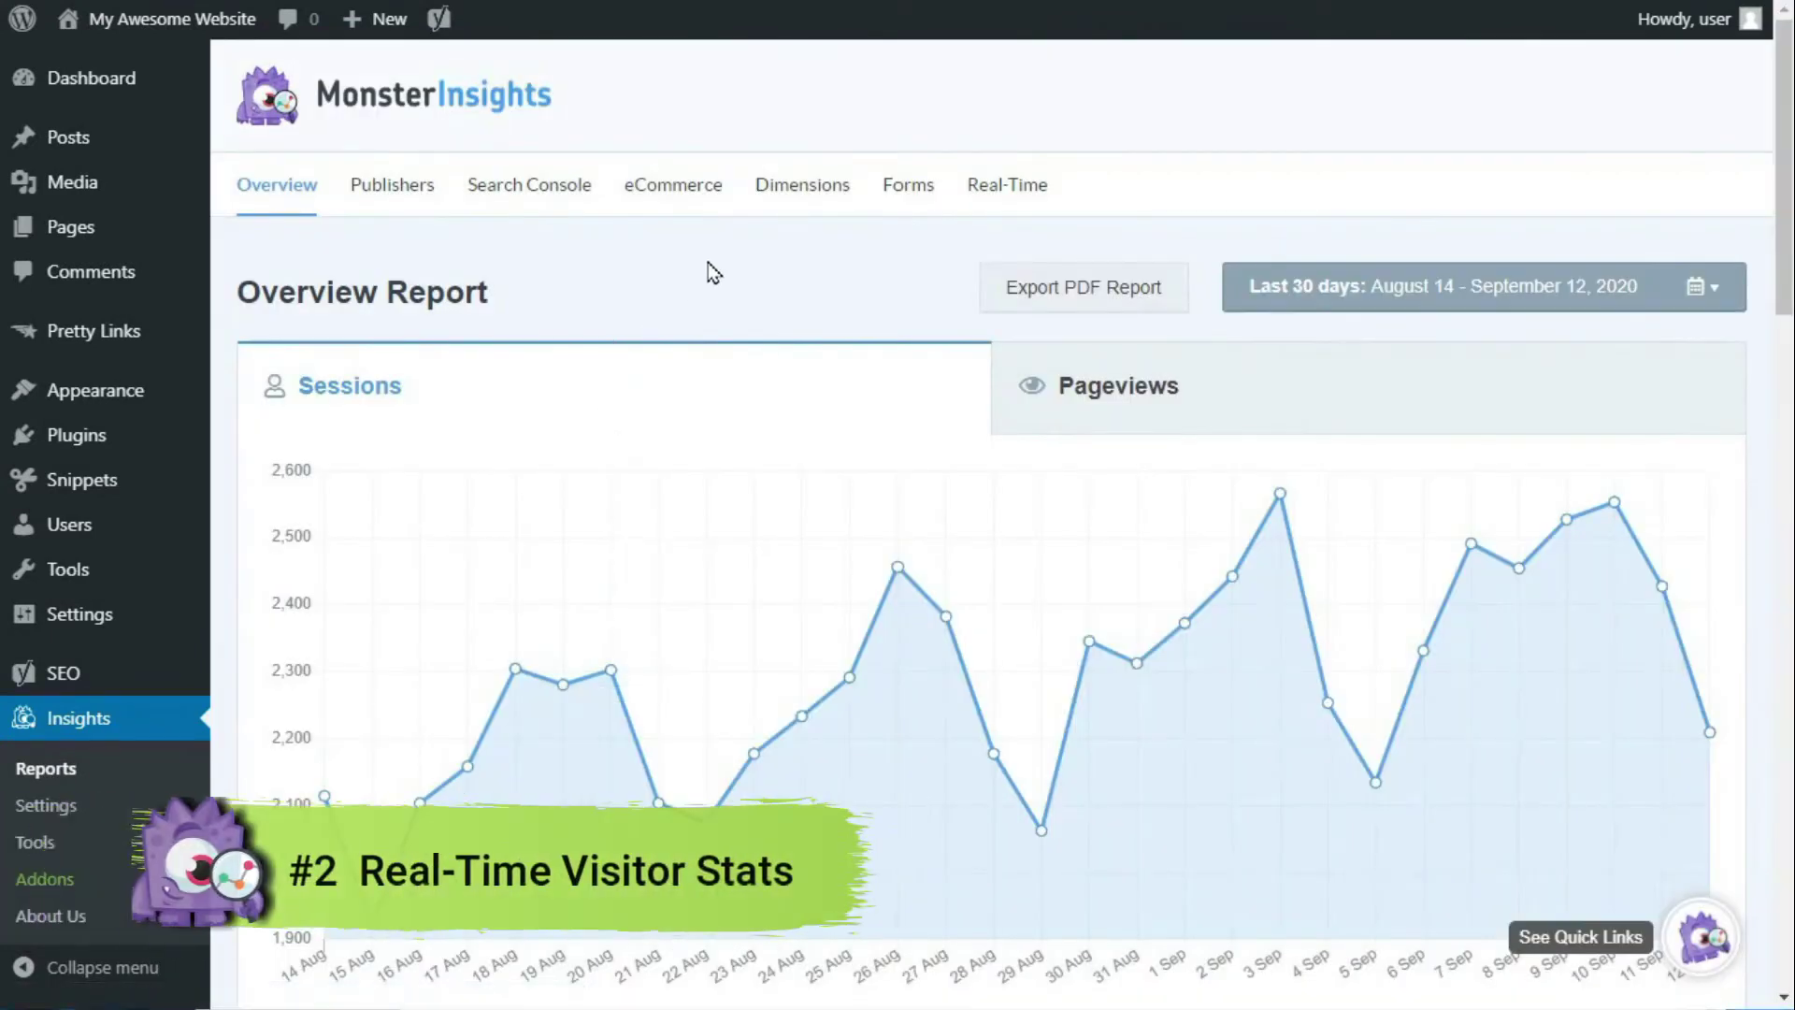
Step: Review the Real-Time report's 35 active users, top countries and cities, then go to Publishers
click(993, 194)
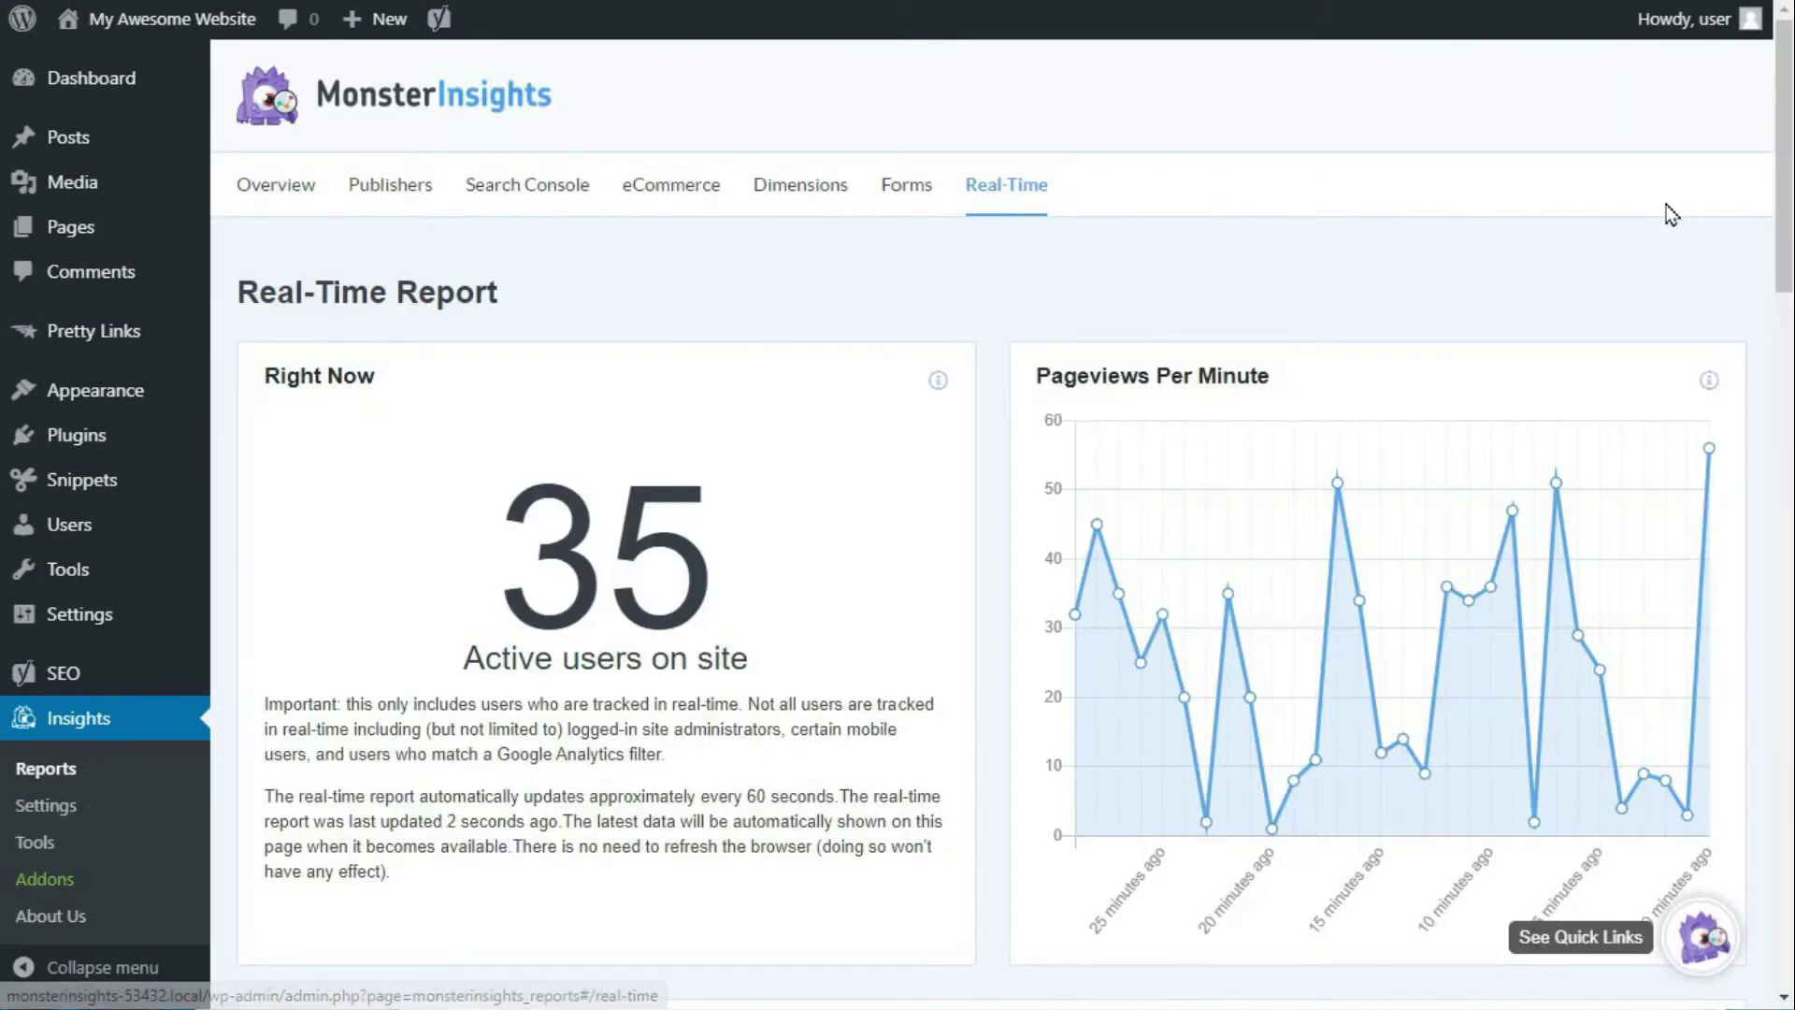
middle_click(1607, 244)
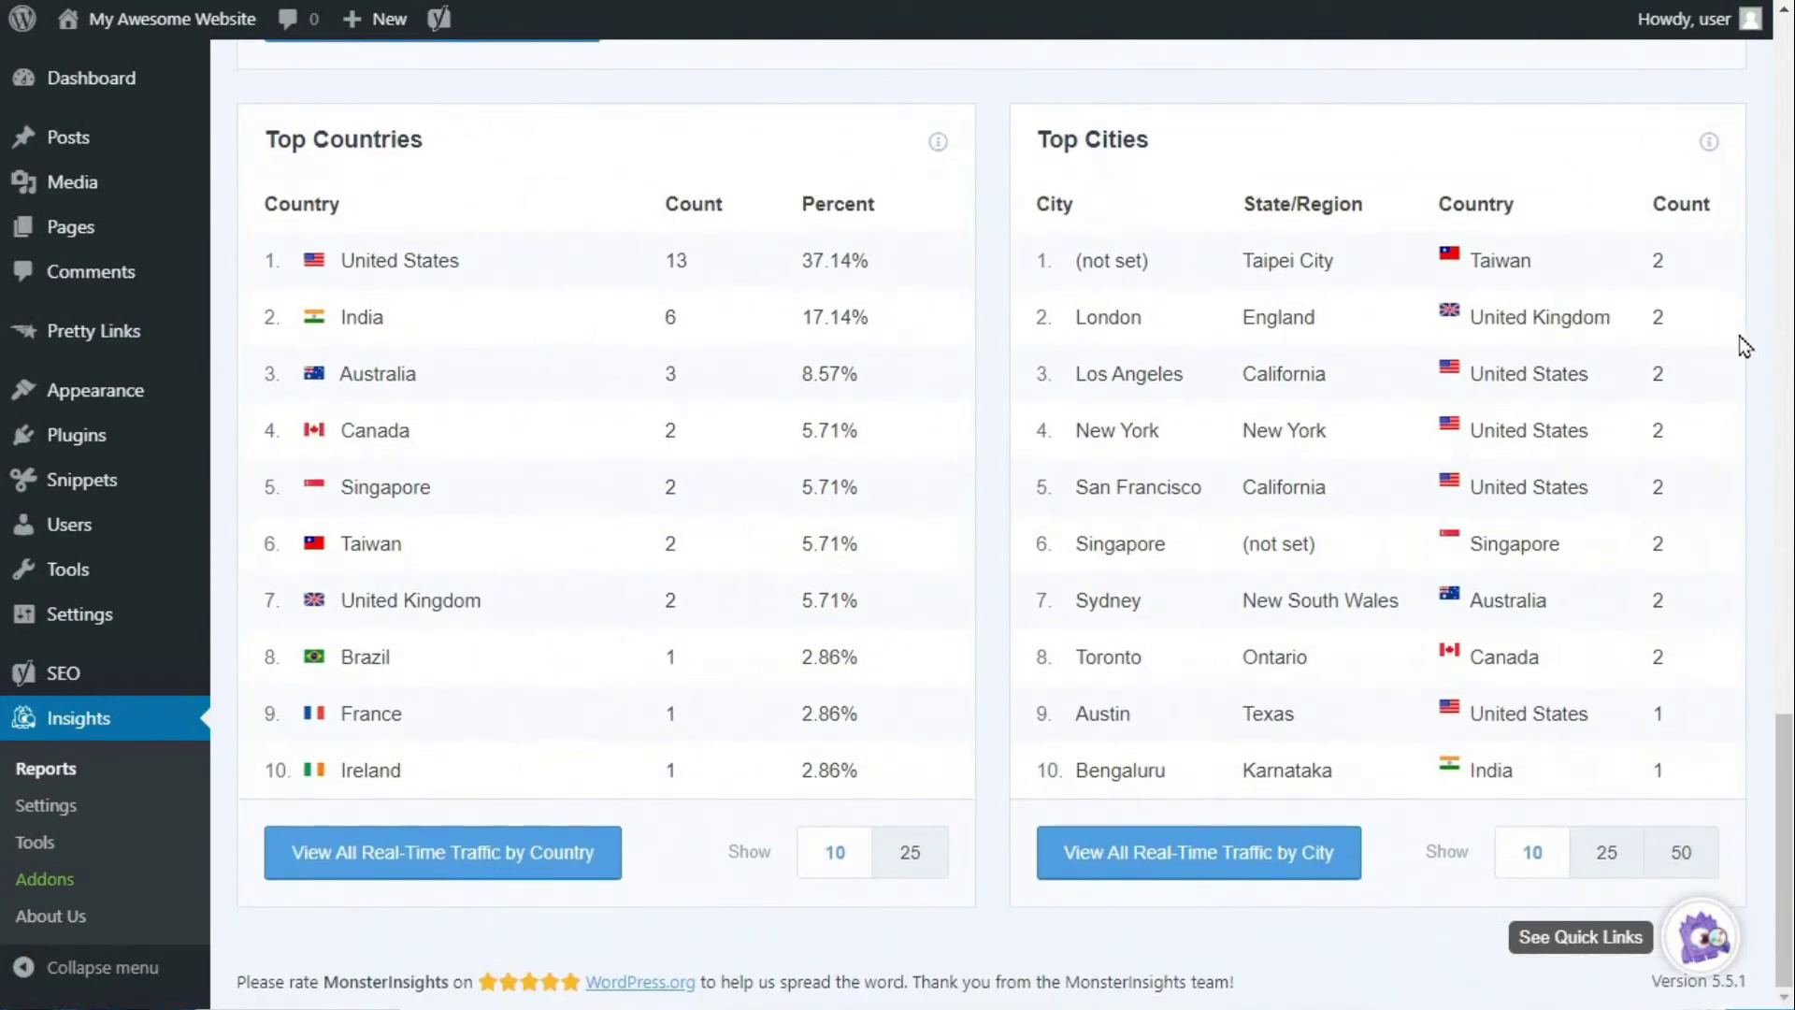
middle_click(1709, 321)
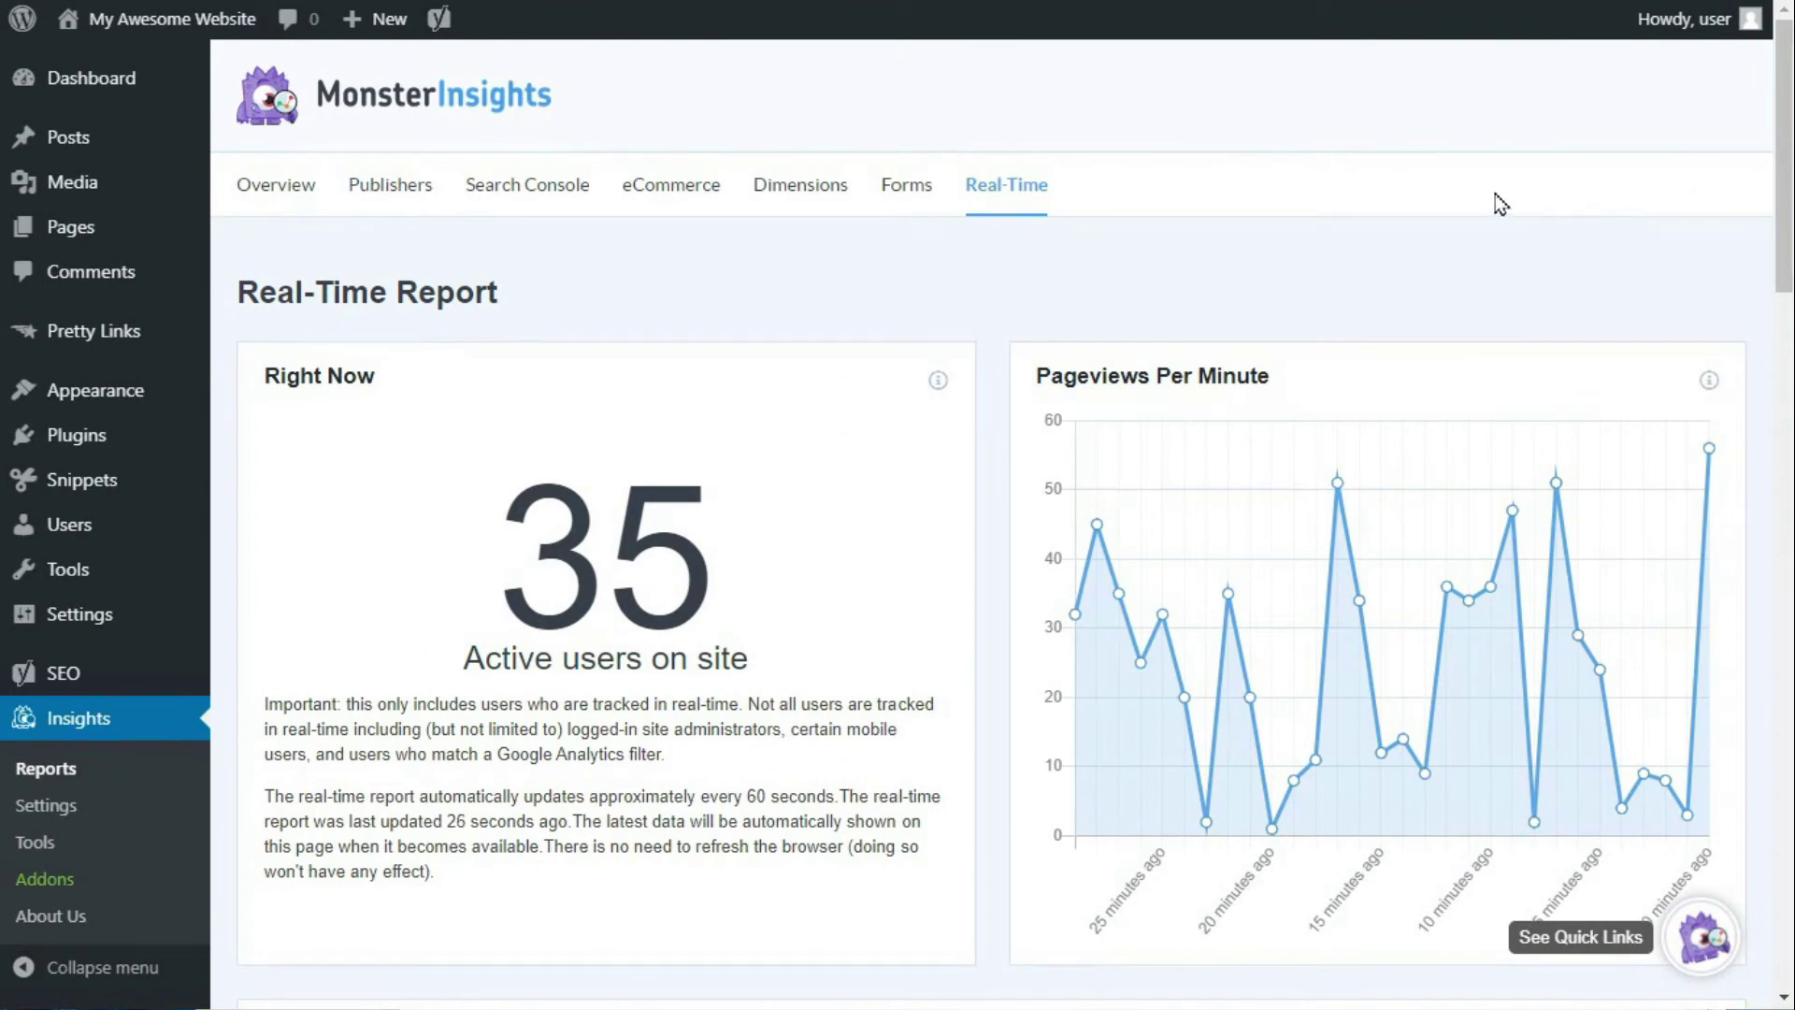
click(424, 203)
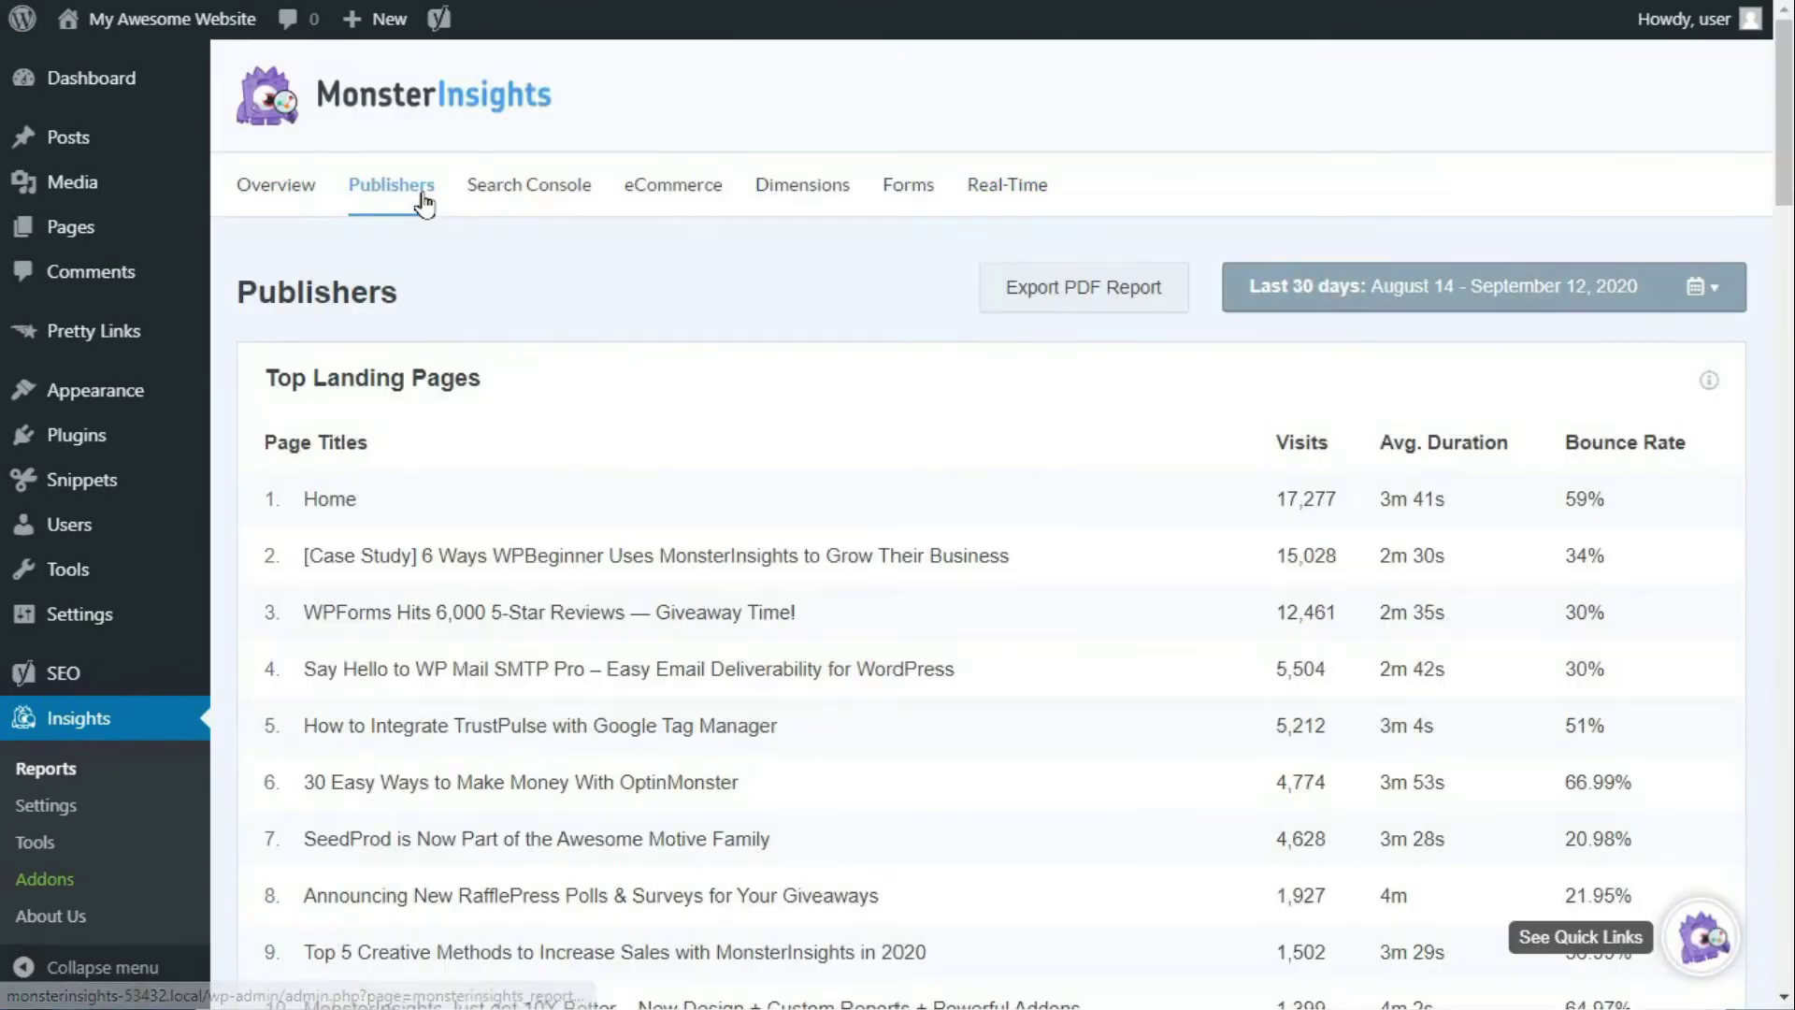
Step: Scroll through the Publishers report's landing pages, age, gender, interests and exit pages, then back up
middle_click(1075, 338)
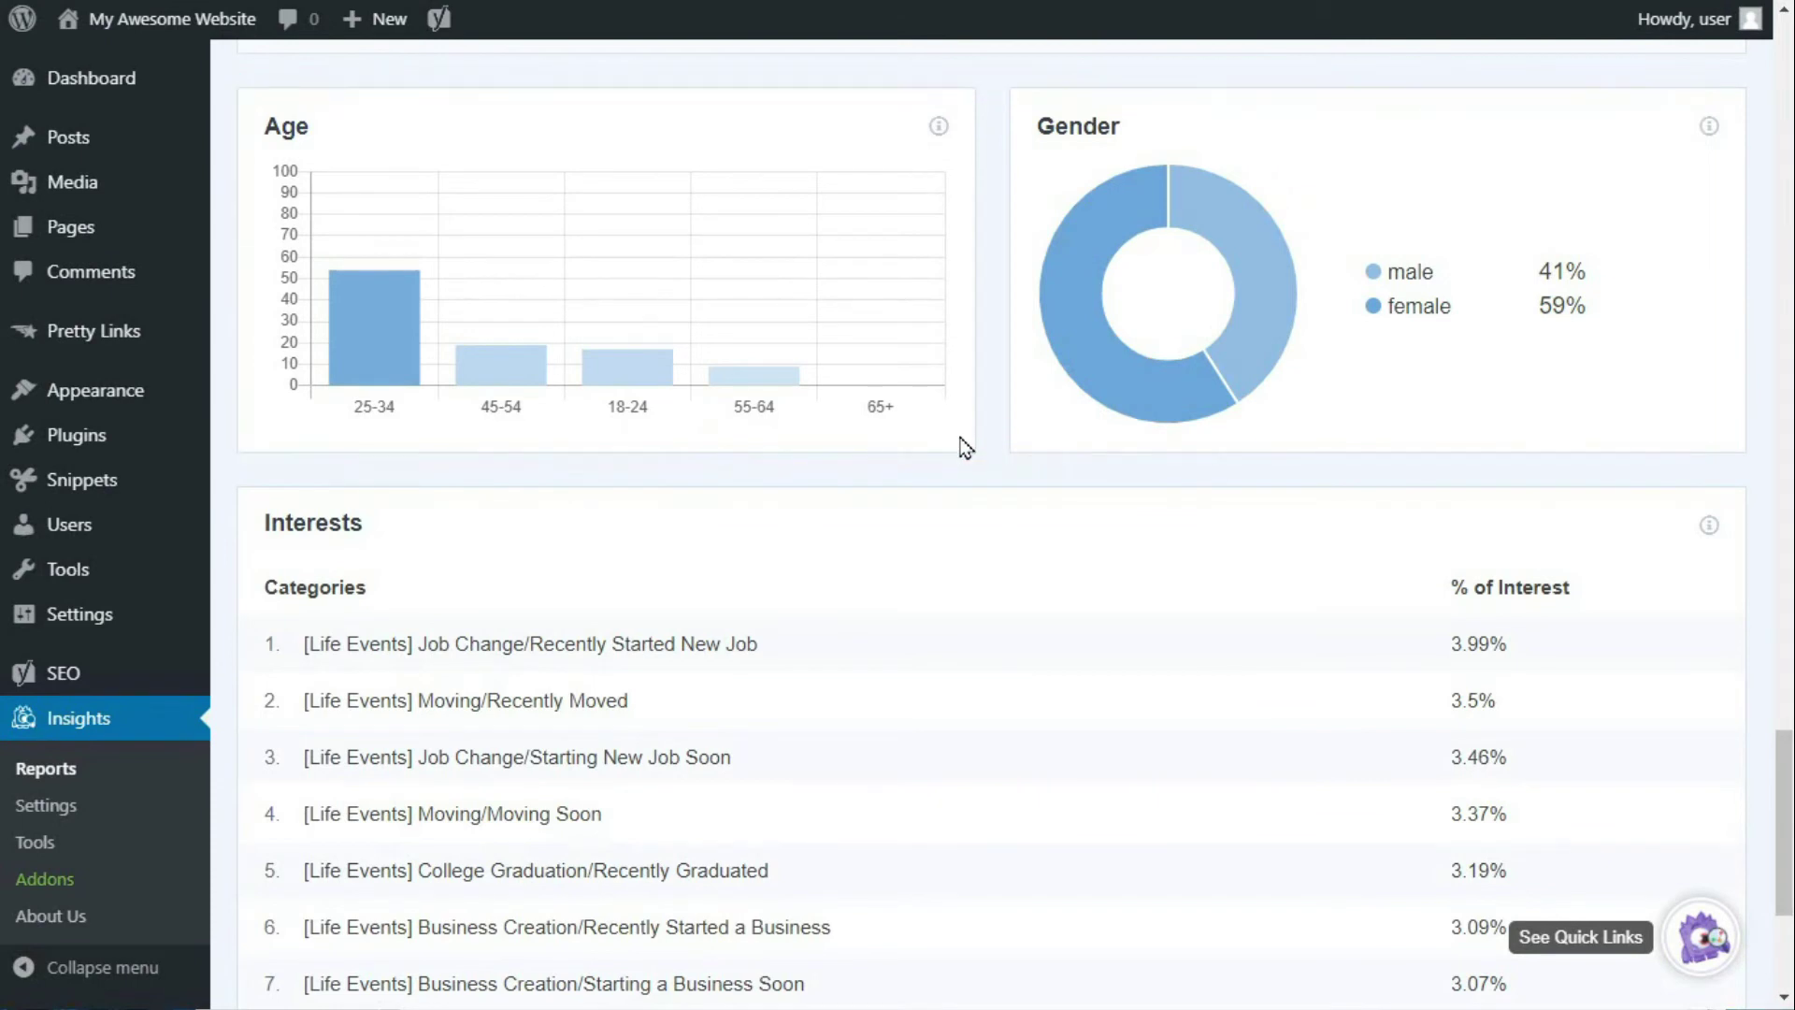
middle_click(1650, 397)
scroll(1641, 355, up, 5)
scroll(1631, 303, up, 20)
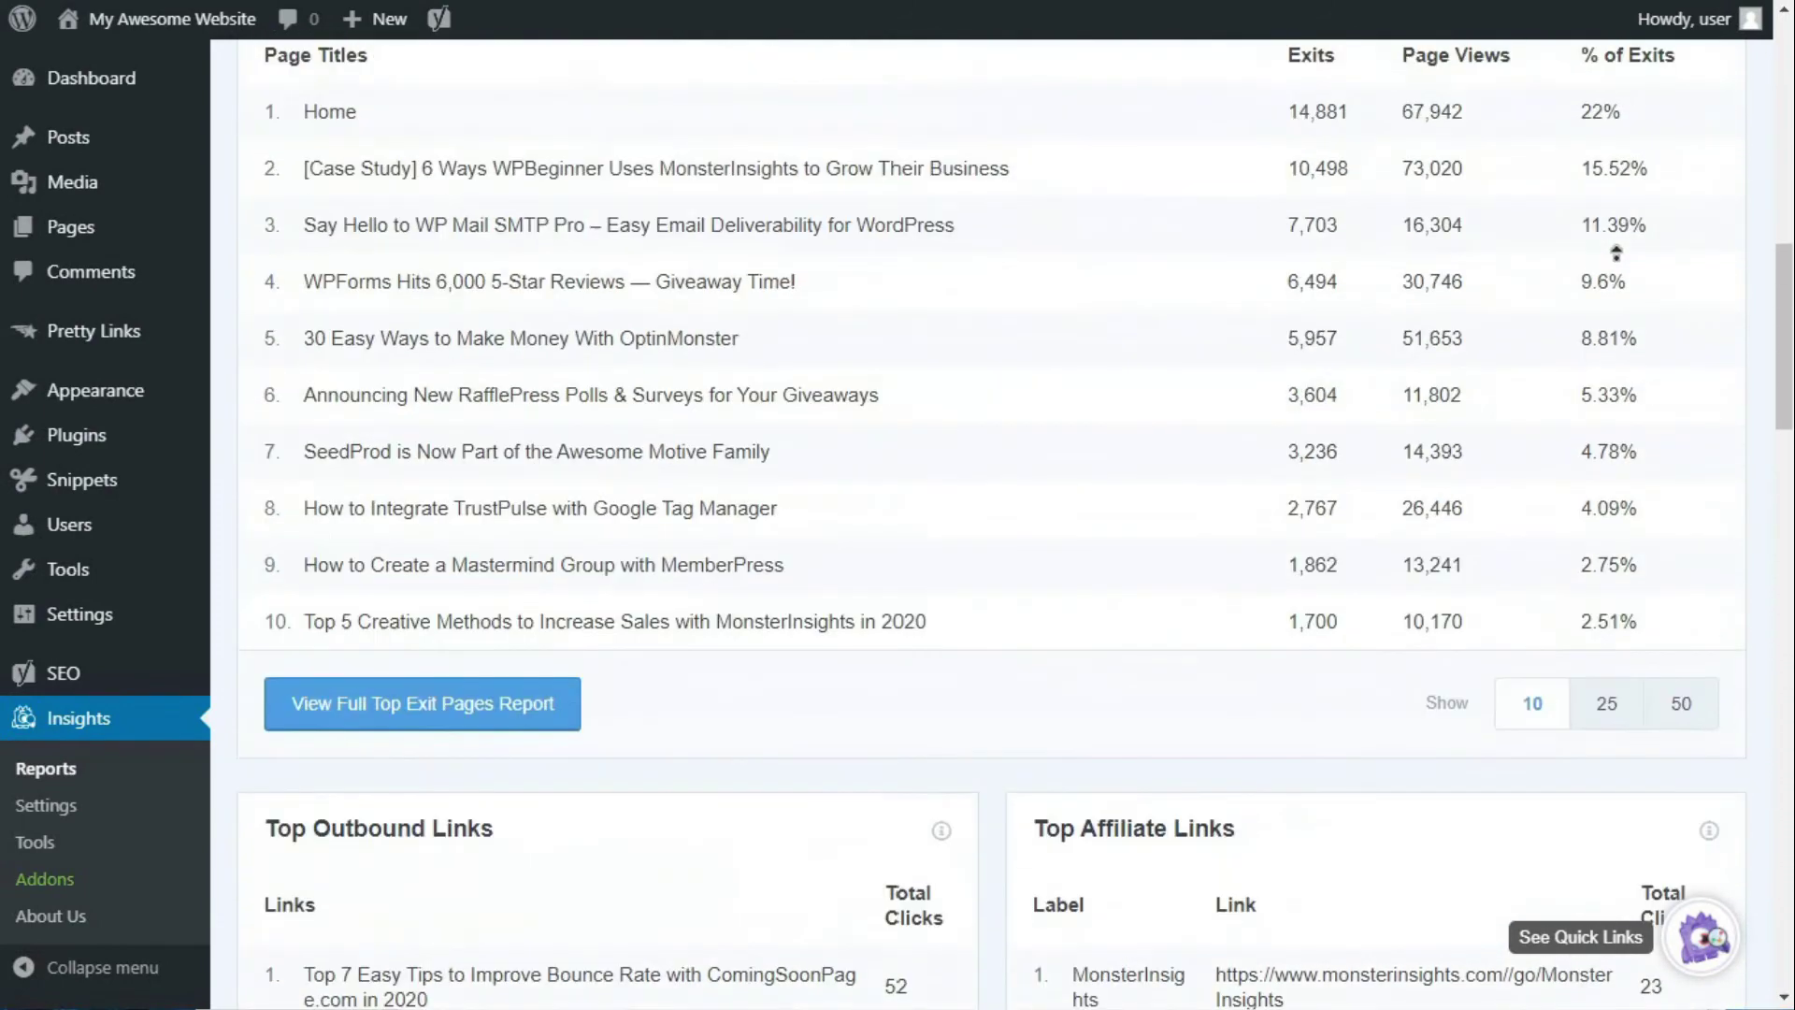
click(673, 184)
scroll(1496, 280, down, 4)
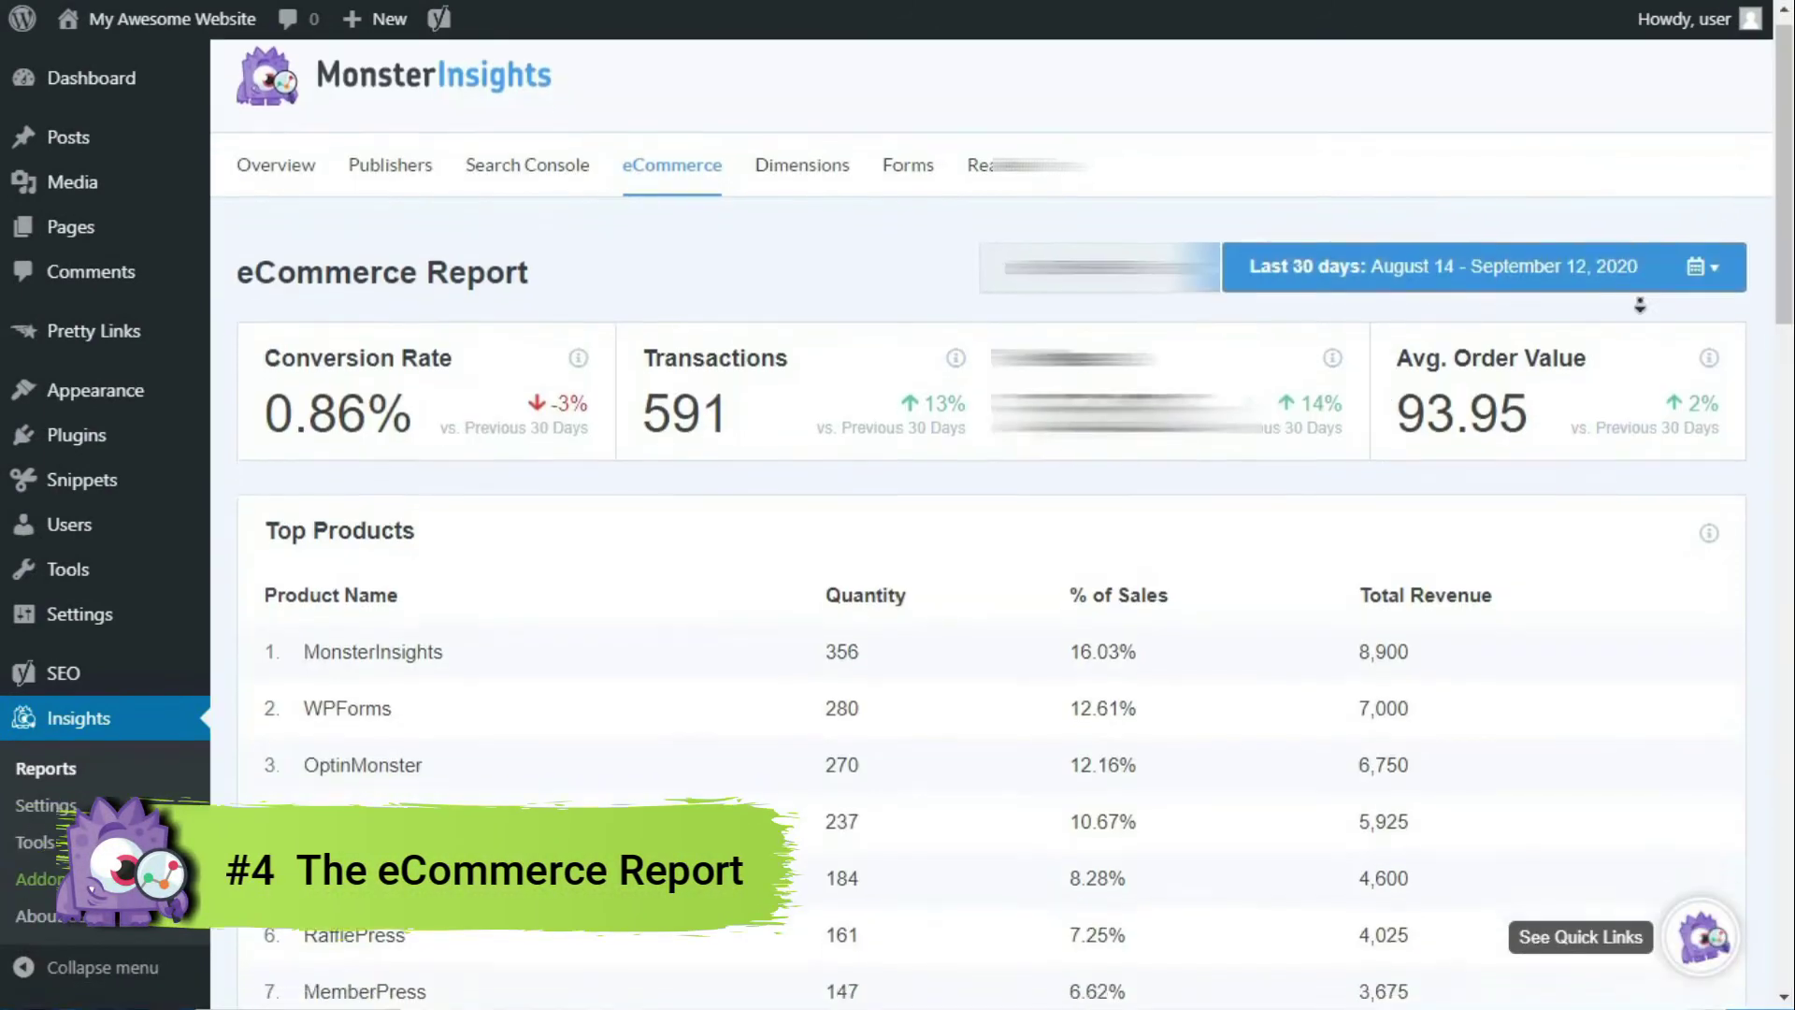
scroll(1327, 173, up, 1)
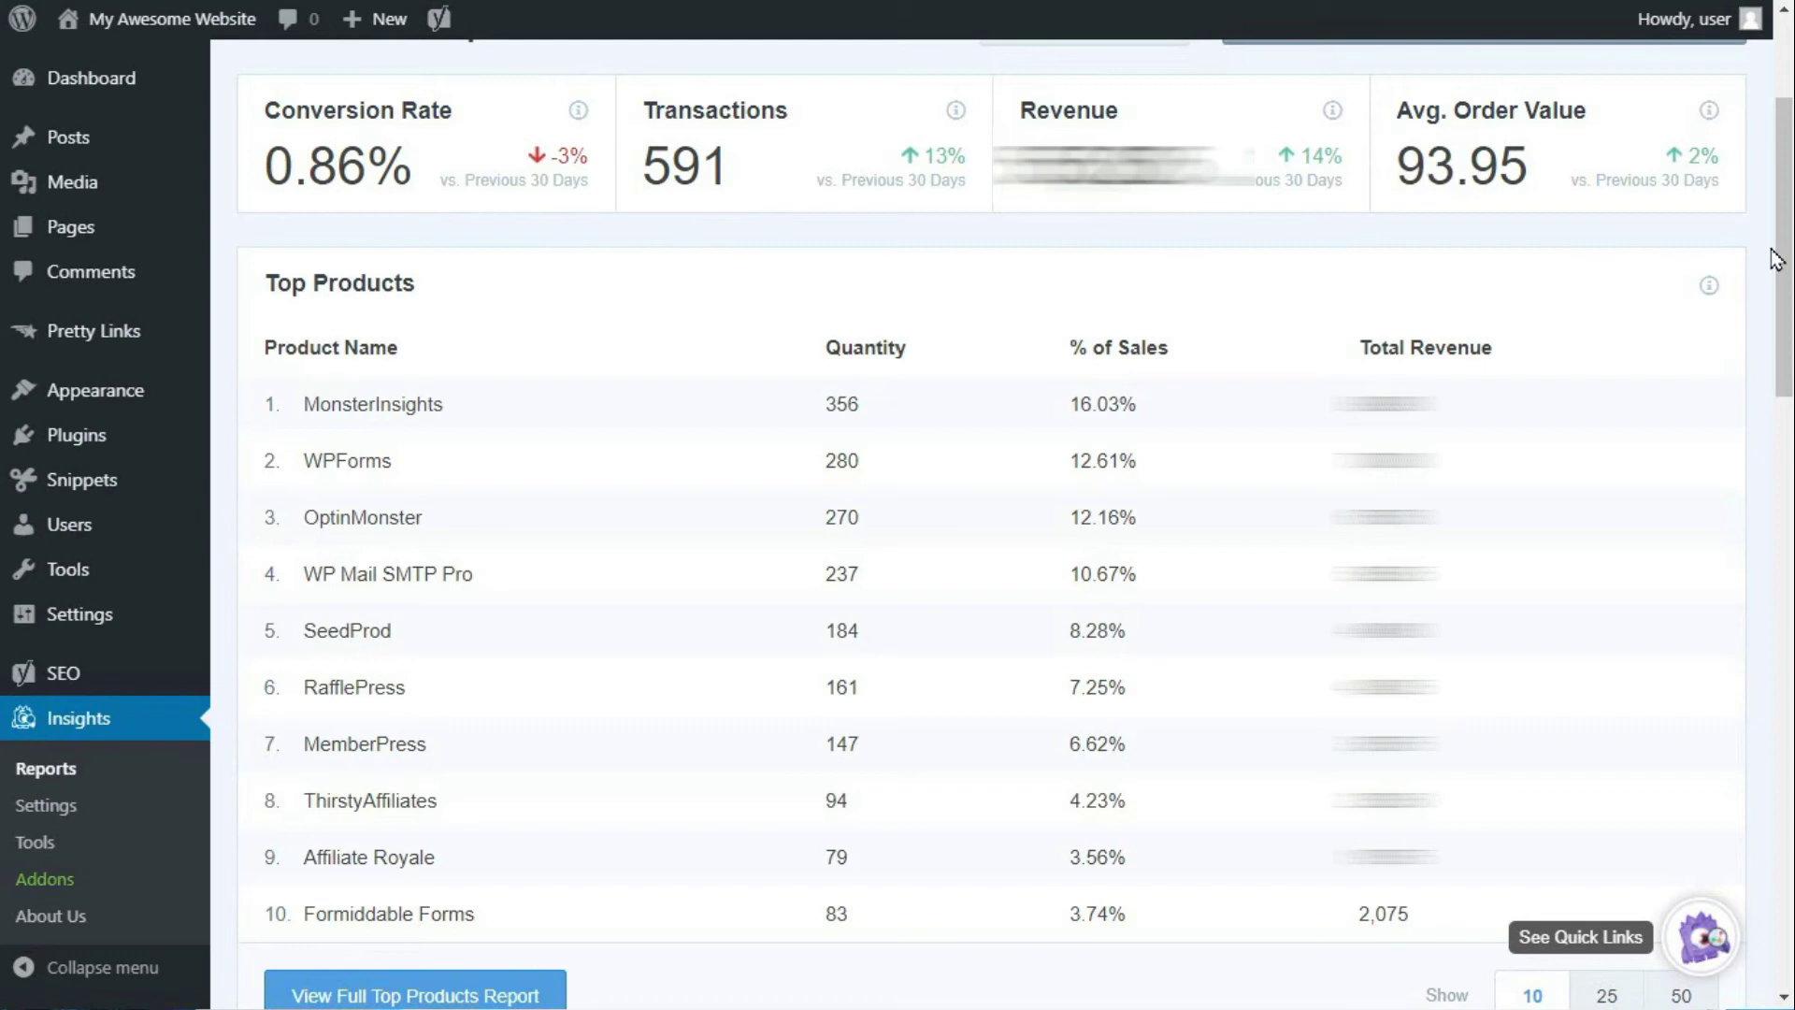
scroll(1784, 273, down, 1)
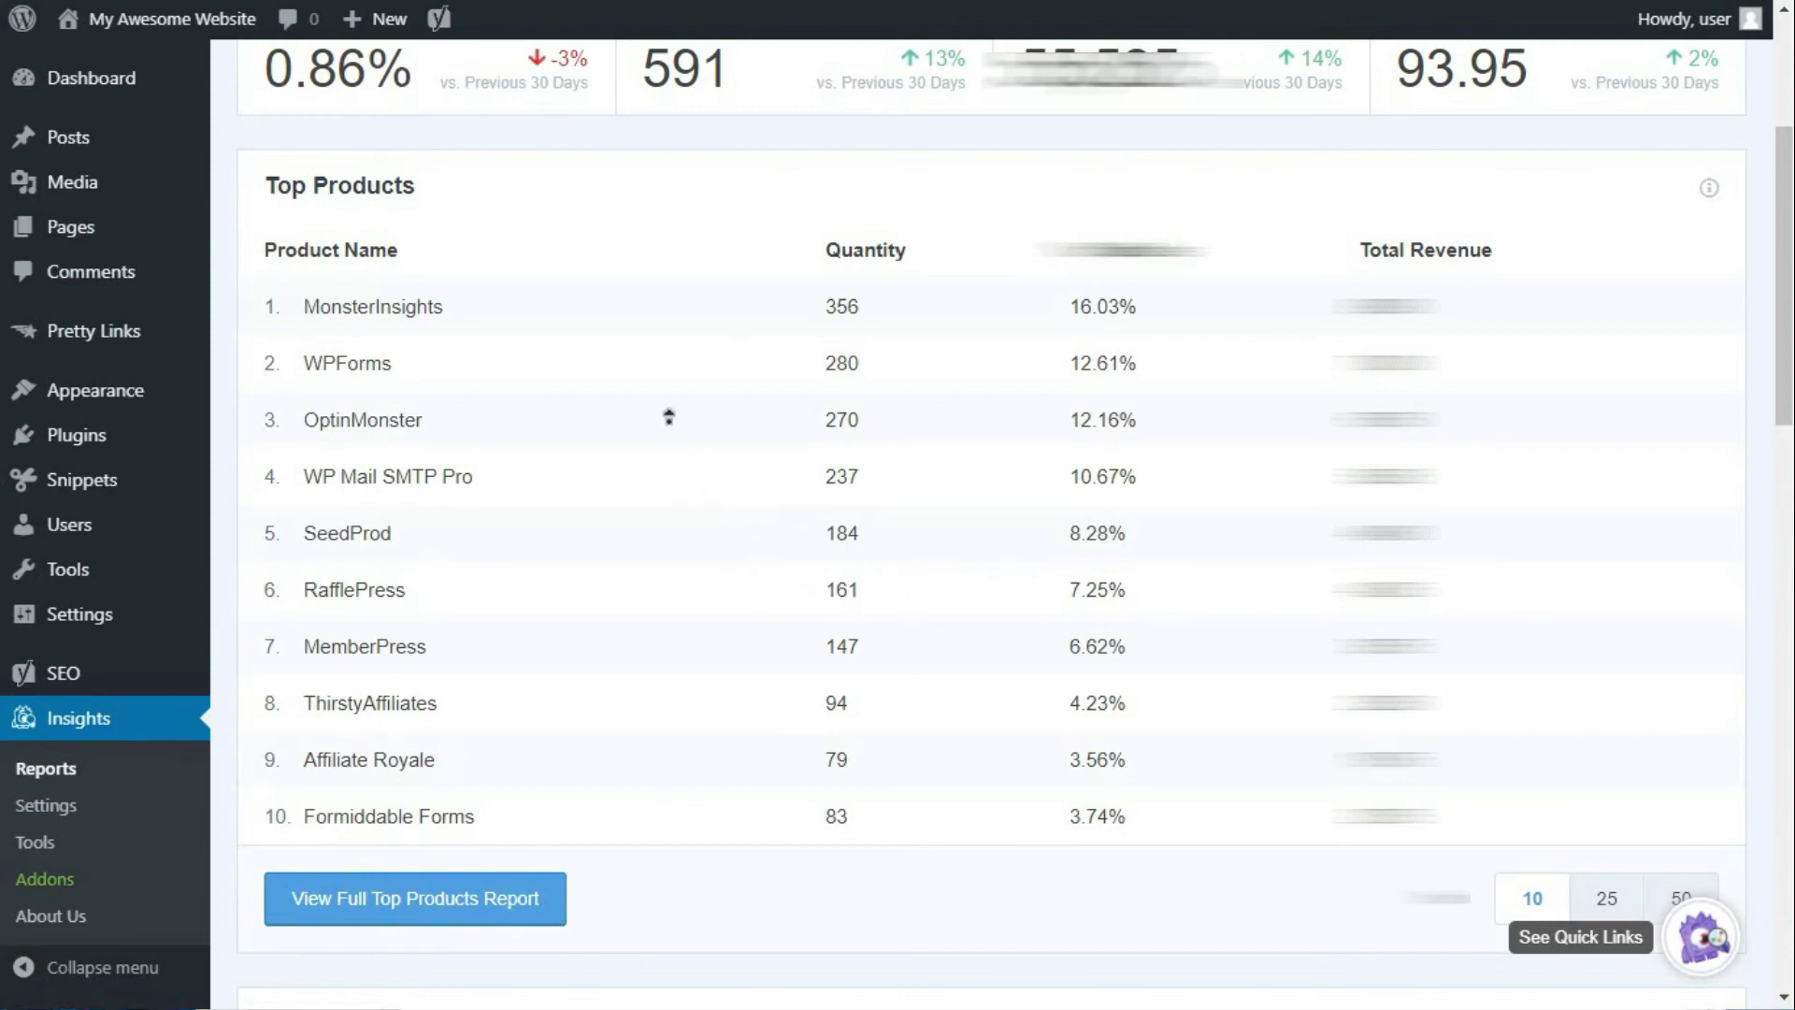
scroll(669, 408, up, 1)
scroll(669, 414, up, 3)
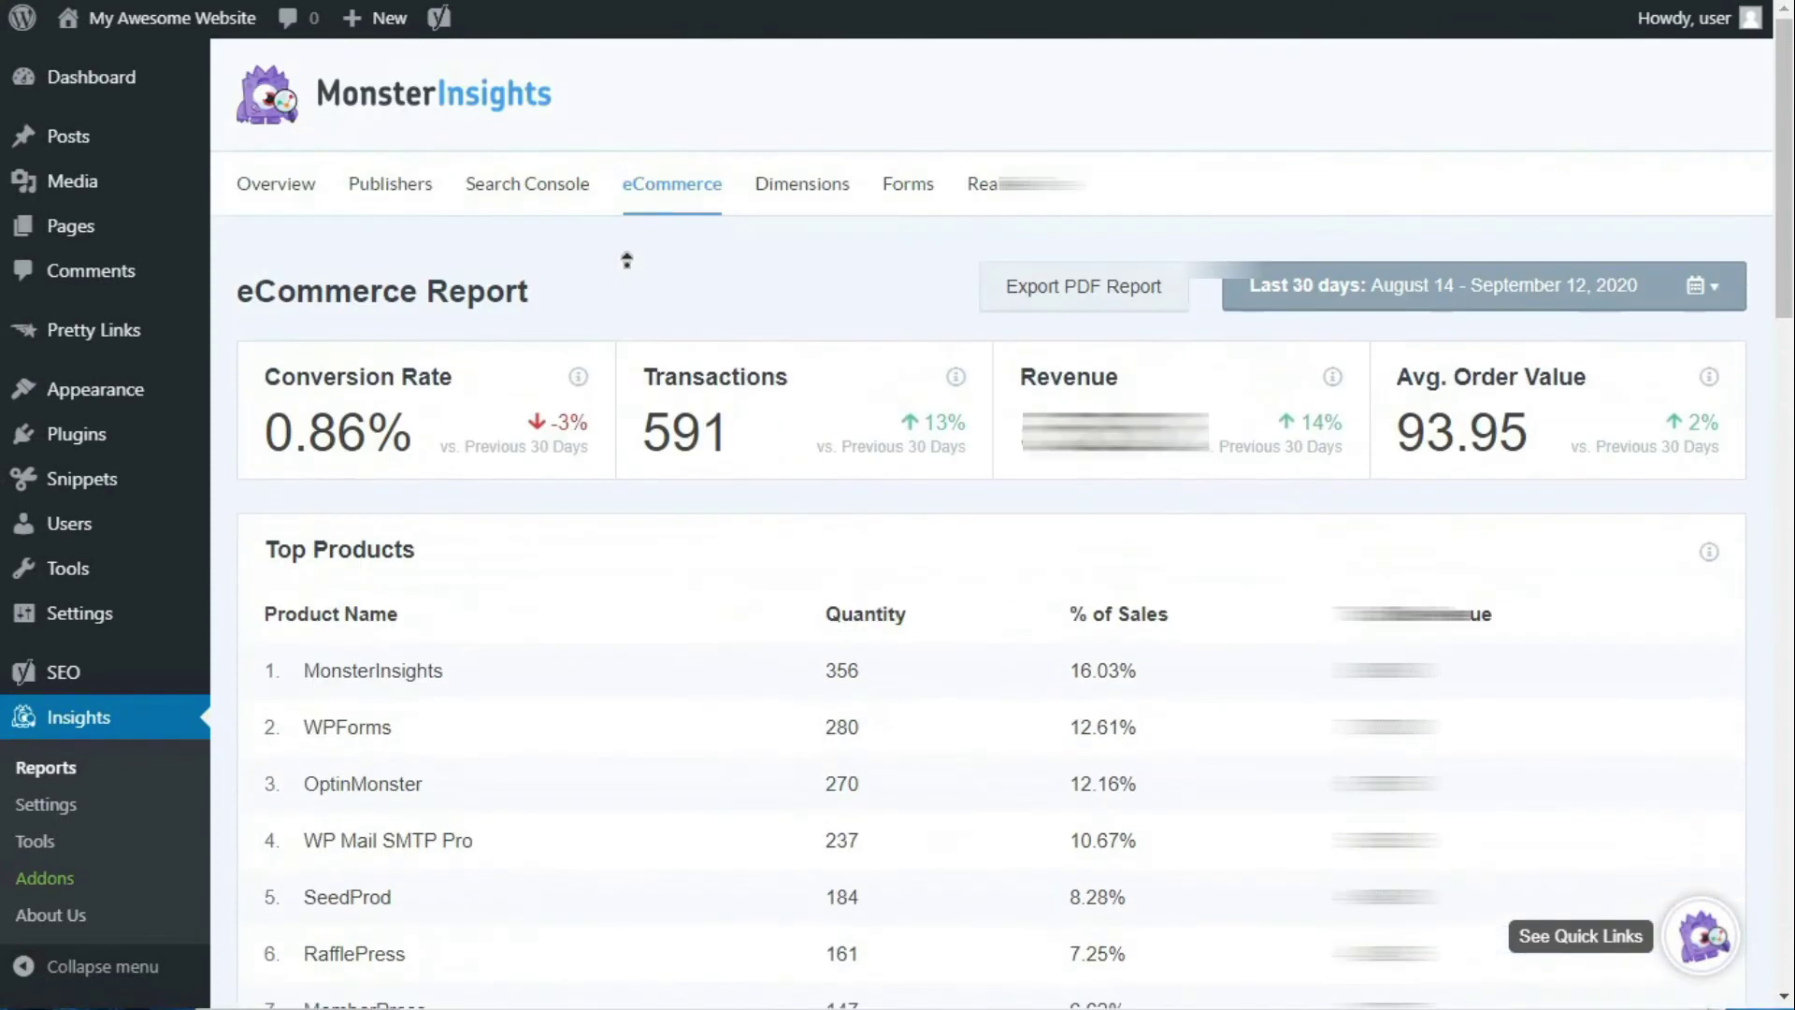
Step: Open the Search Console report and scroll its Top 50 Google Search Terms, led by 'increase ranking'
click(485, 192)
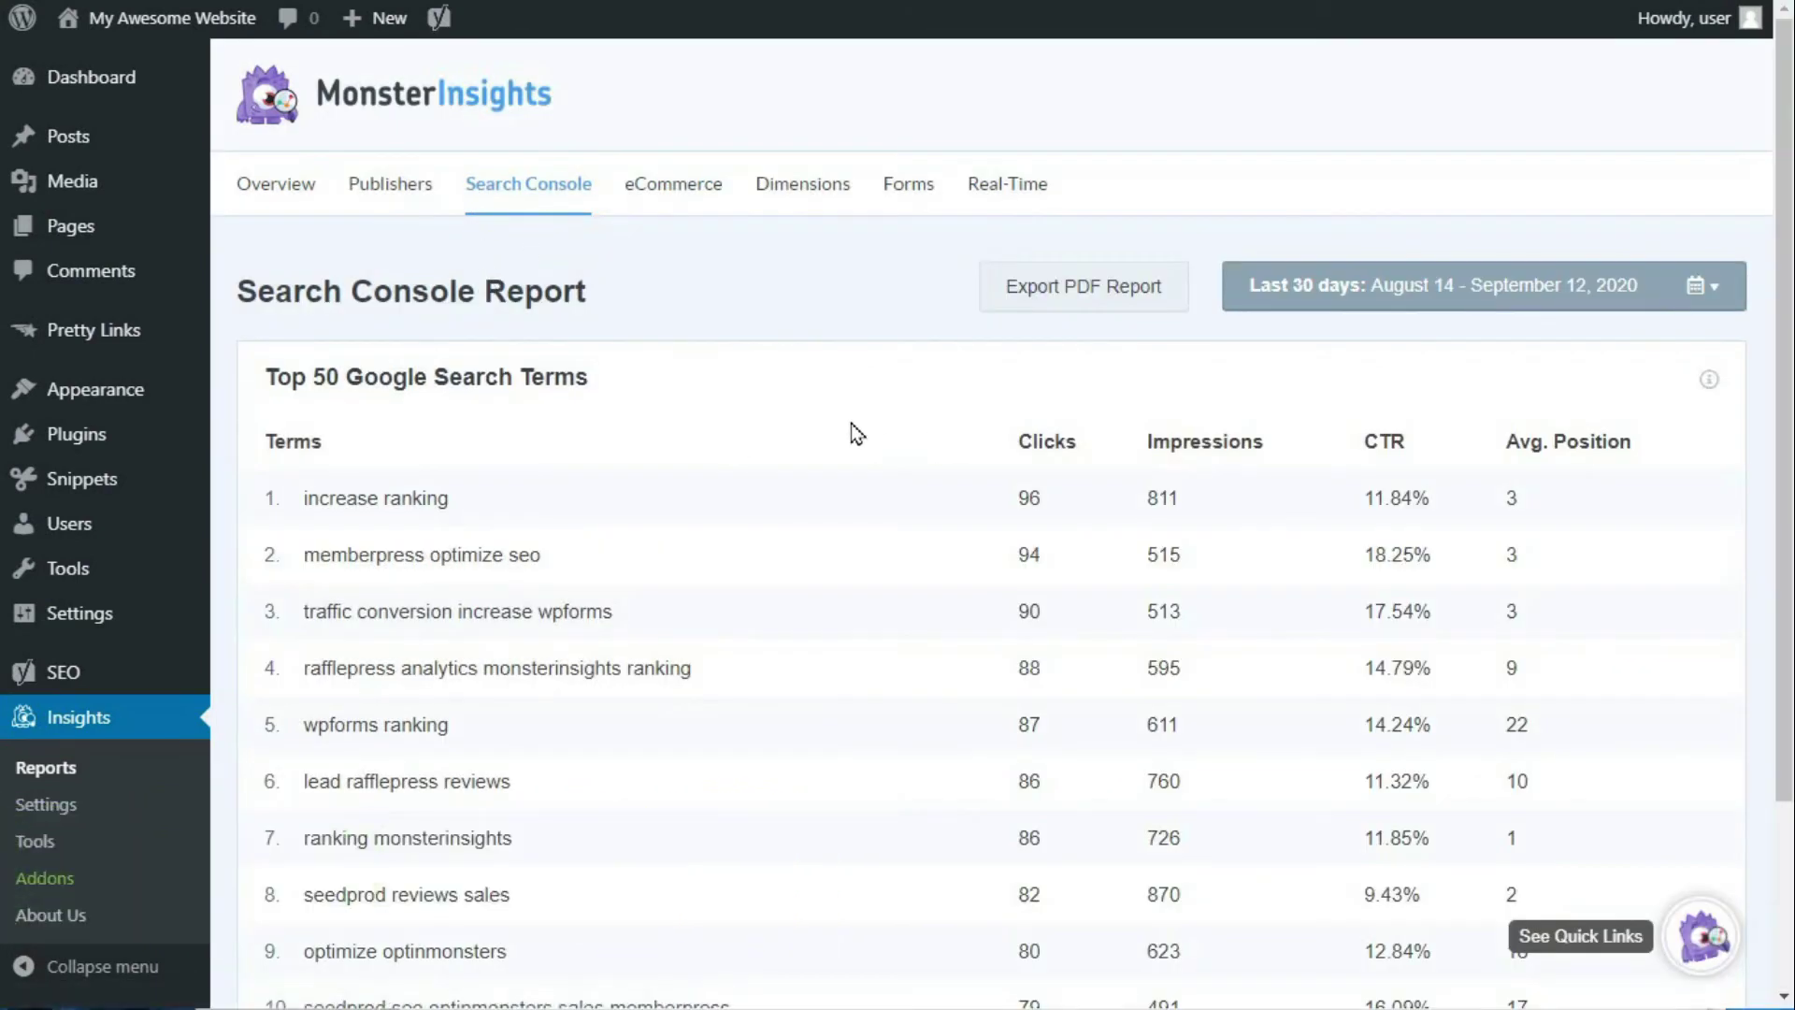
scroll(857, 433, down, 2)
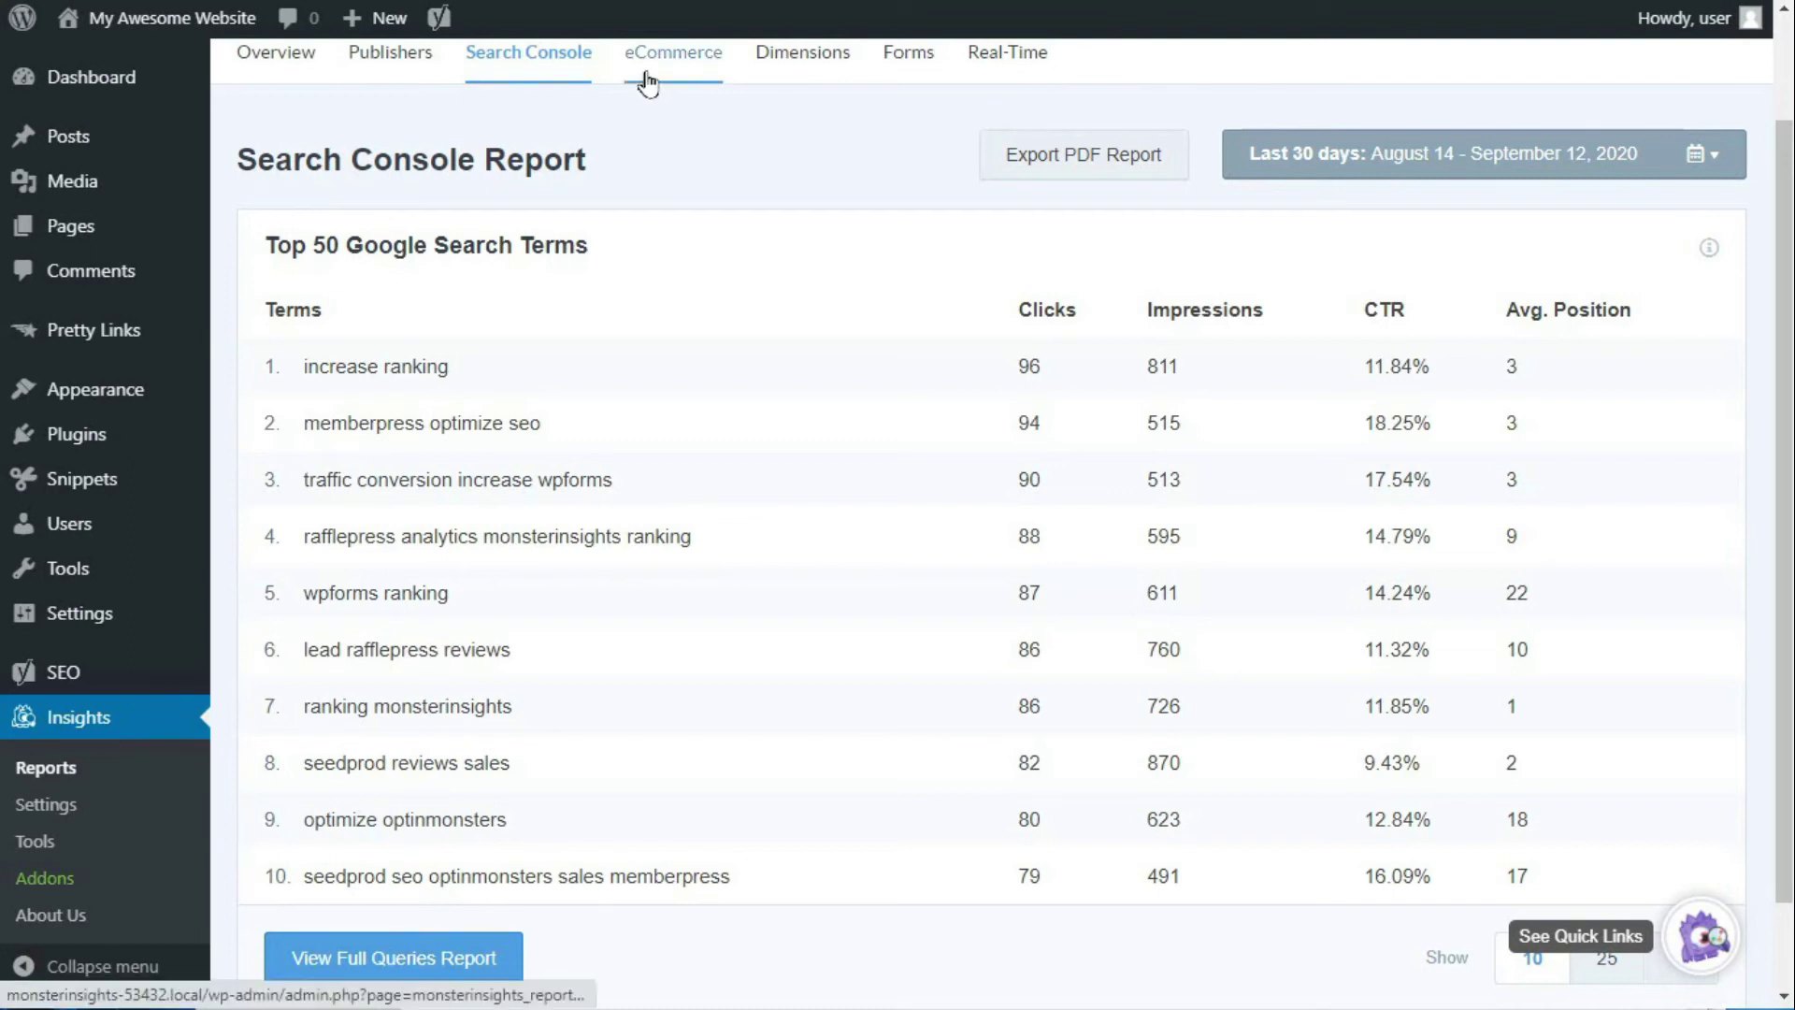
click(802, 56)
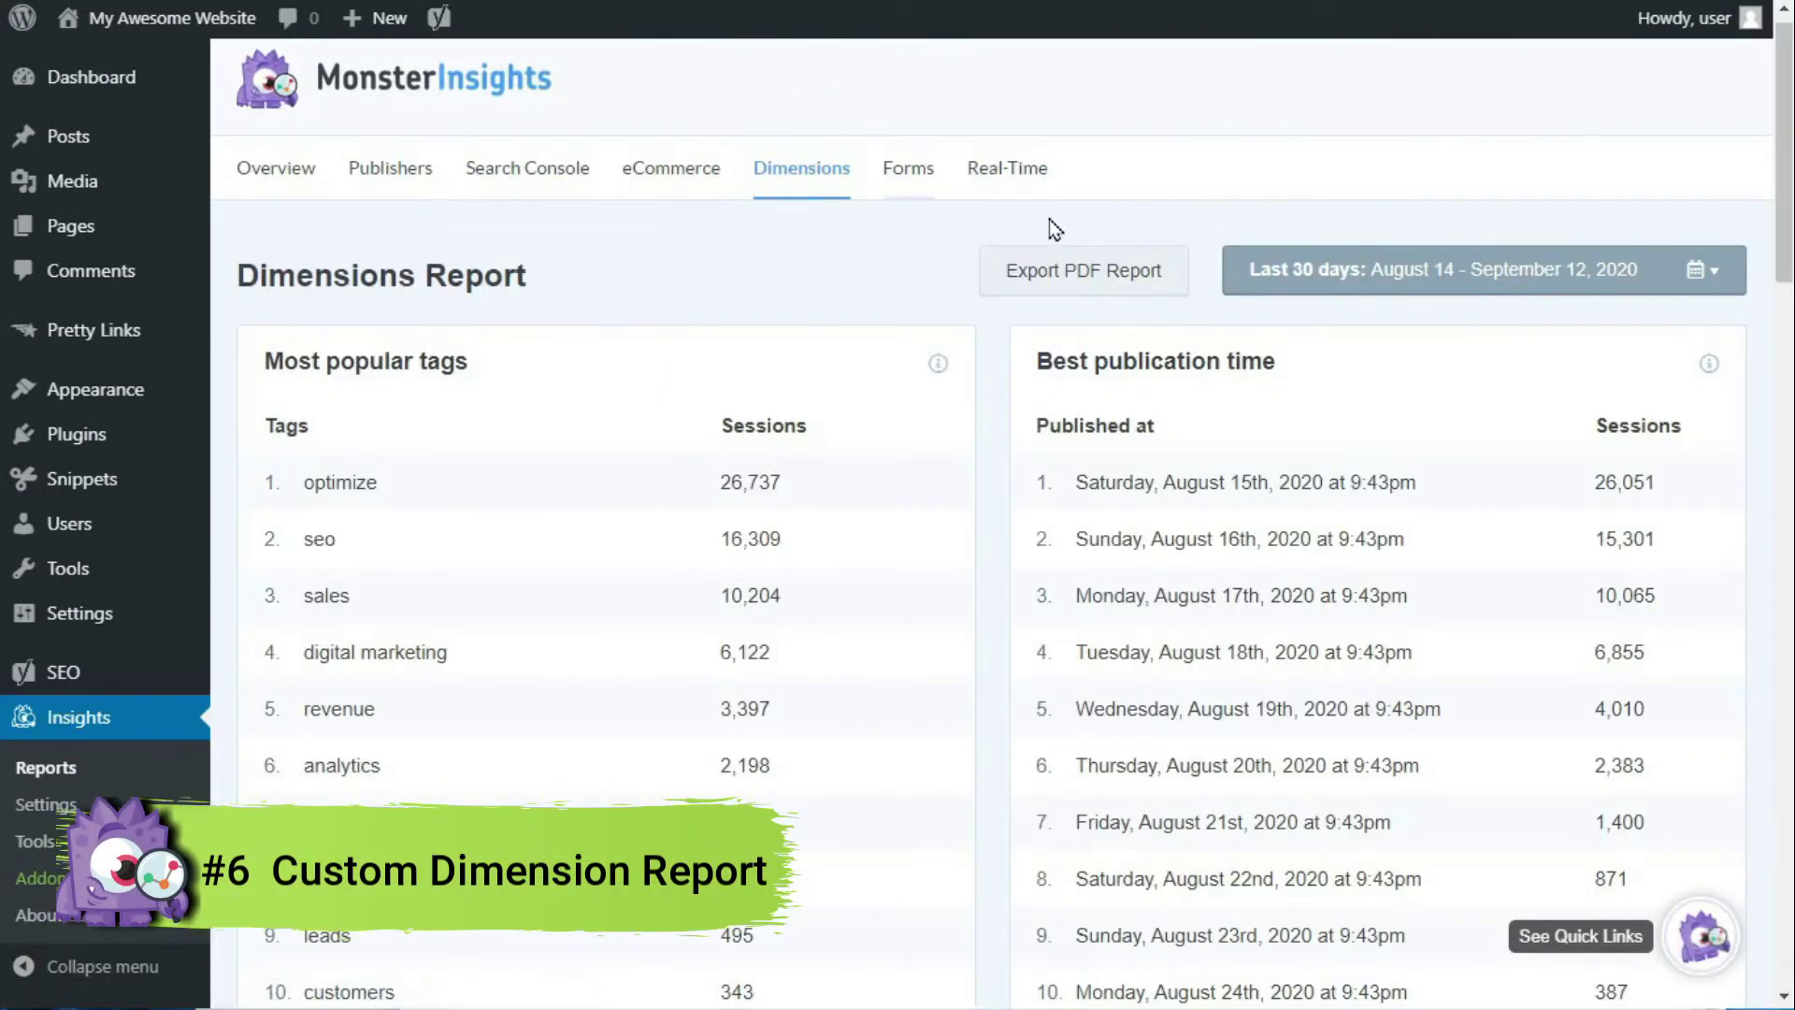
middle_click(935, 262)
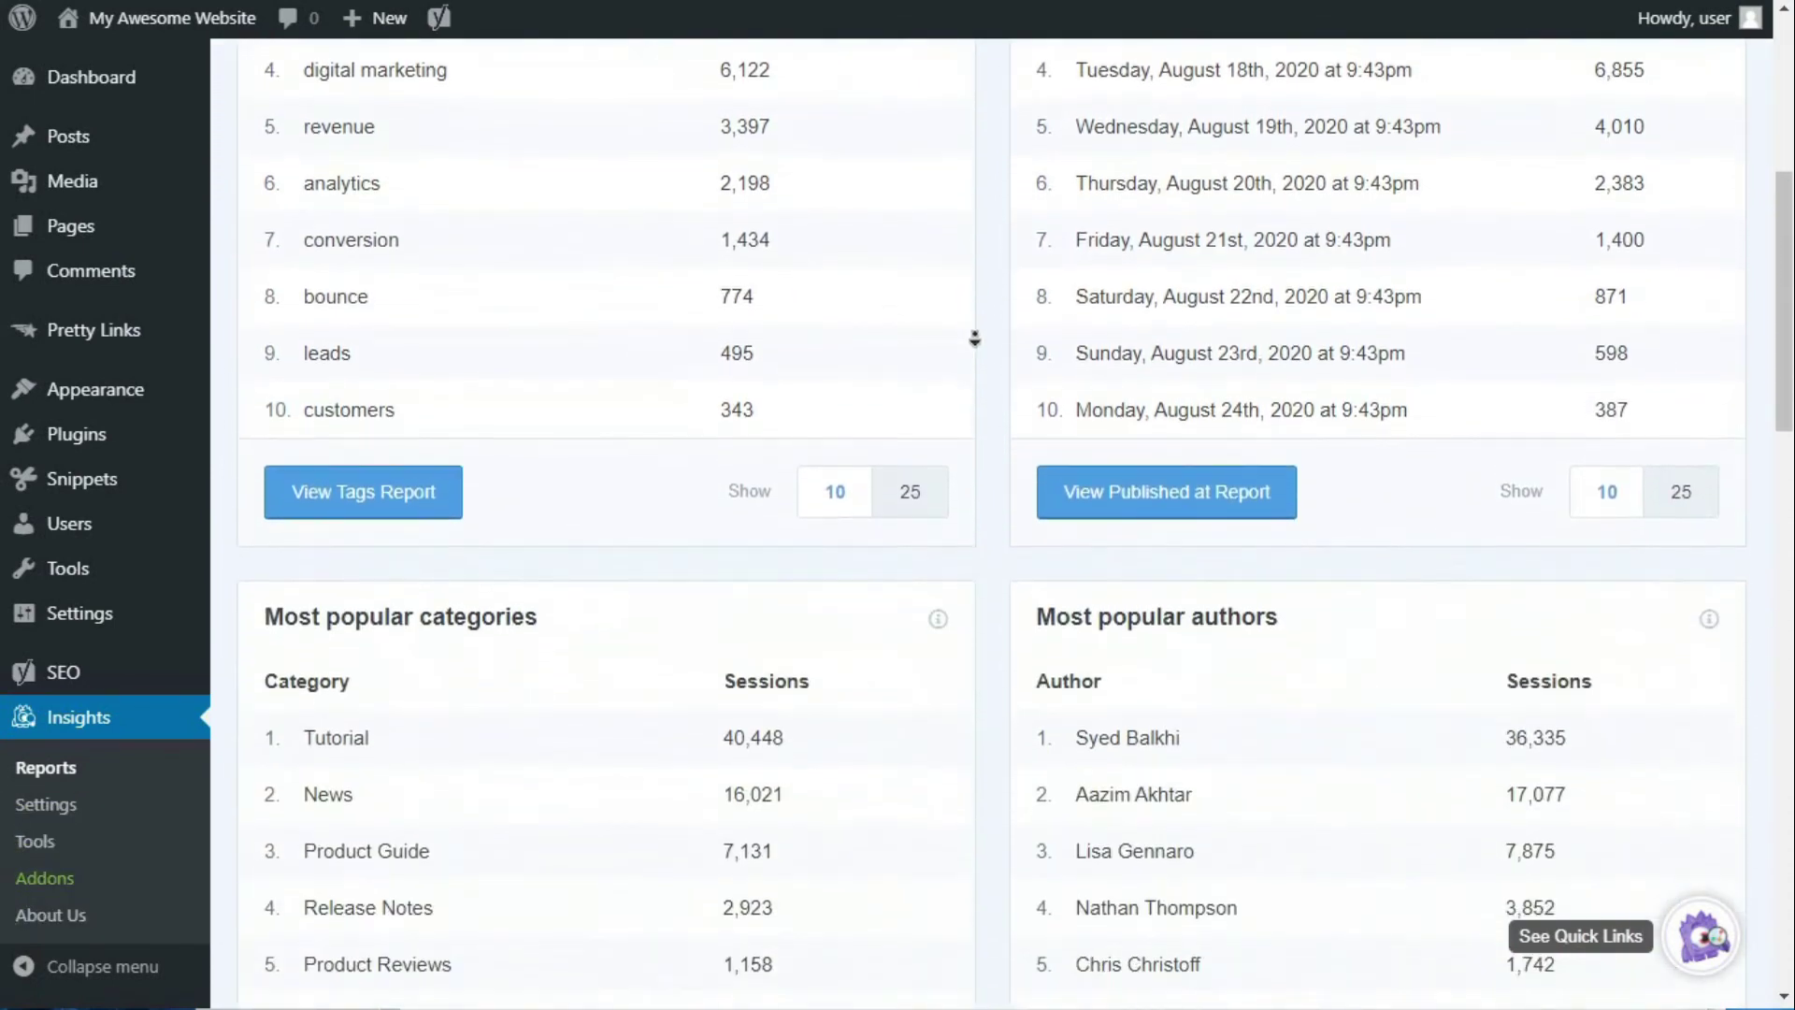
middle_click(978, 374)
scroll(992, 406, down, 3)
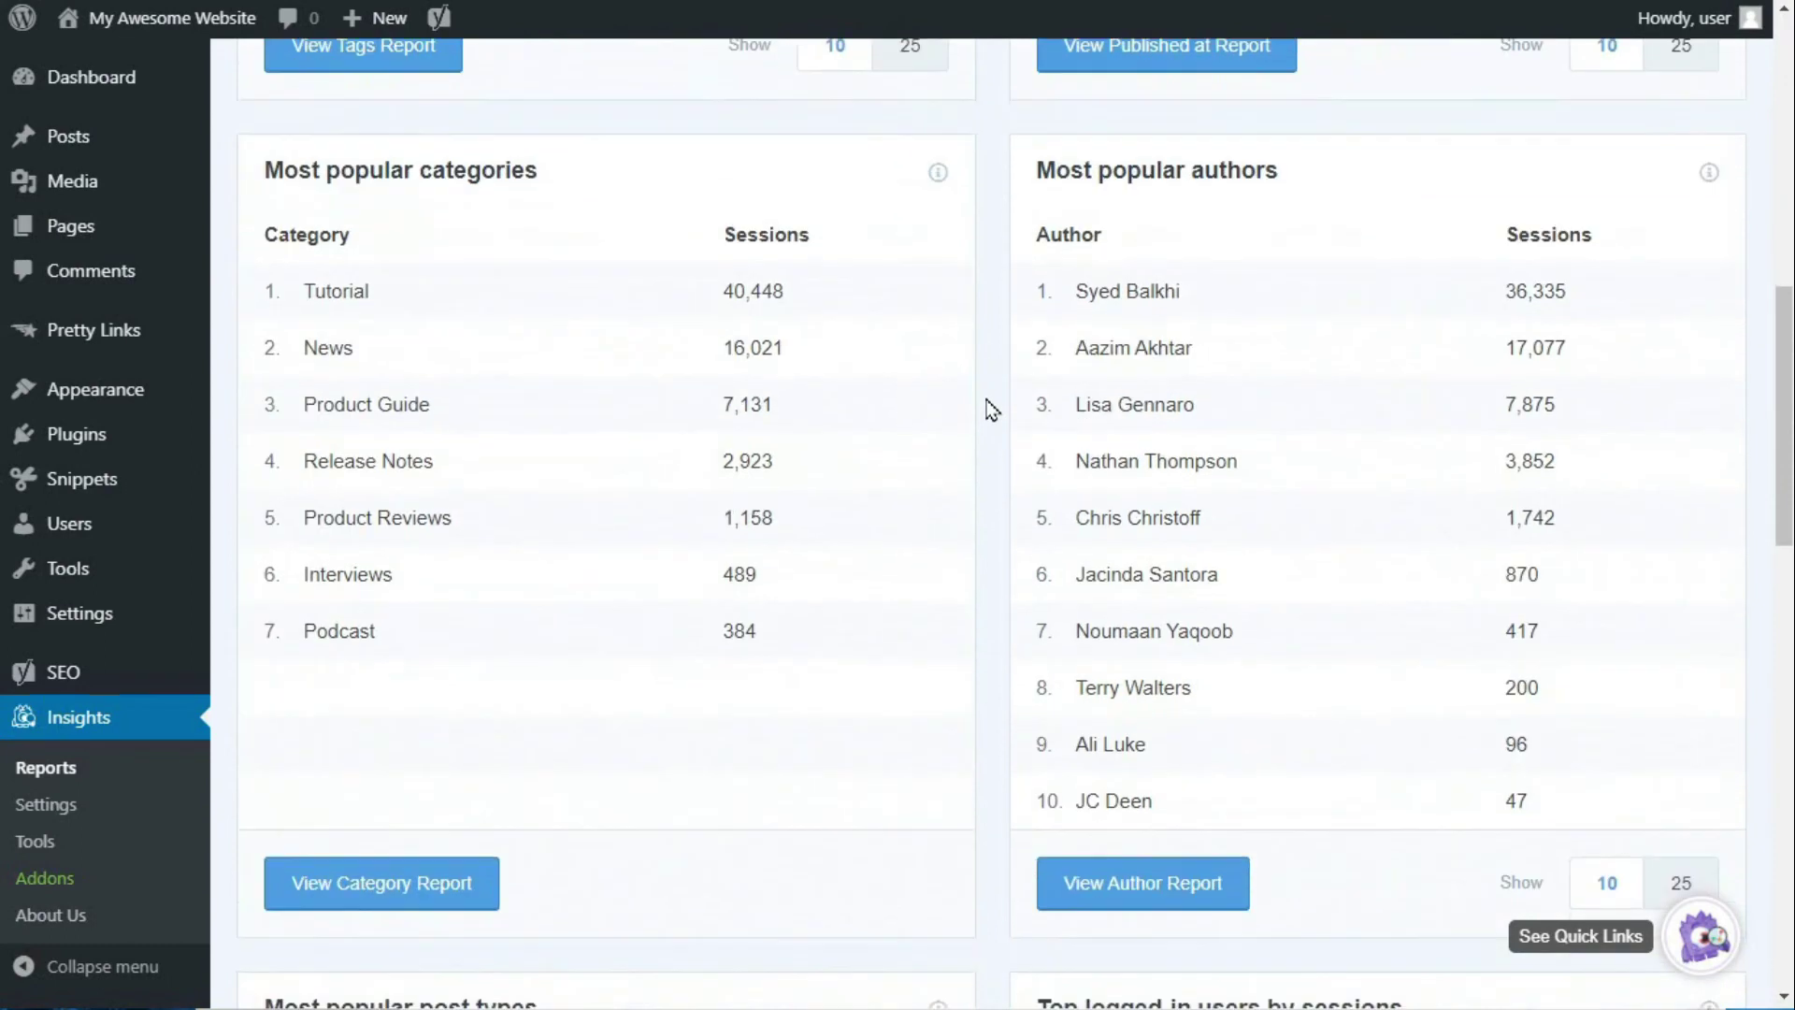
scroll(993, 409, down, 6)
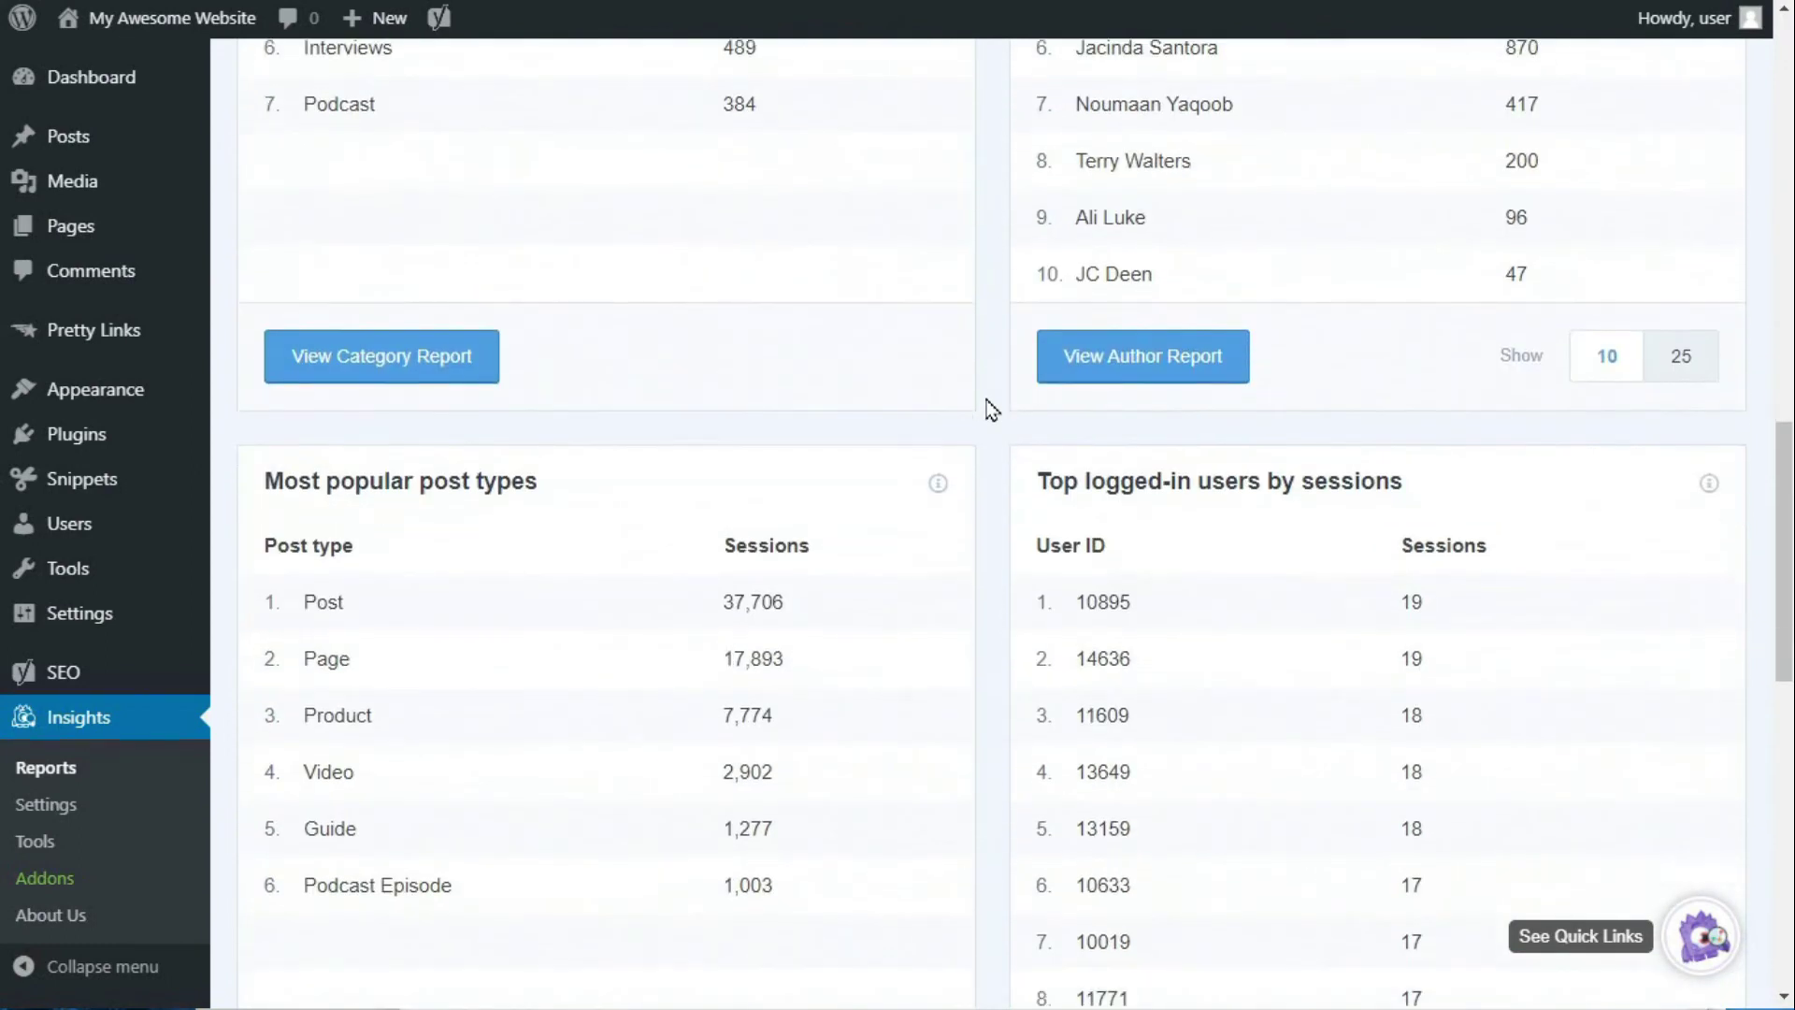
scroll(992, 408, down, 5)
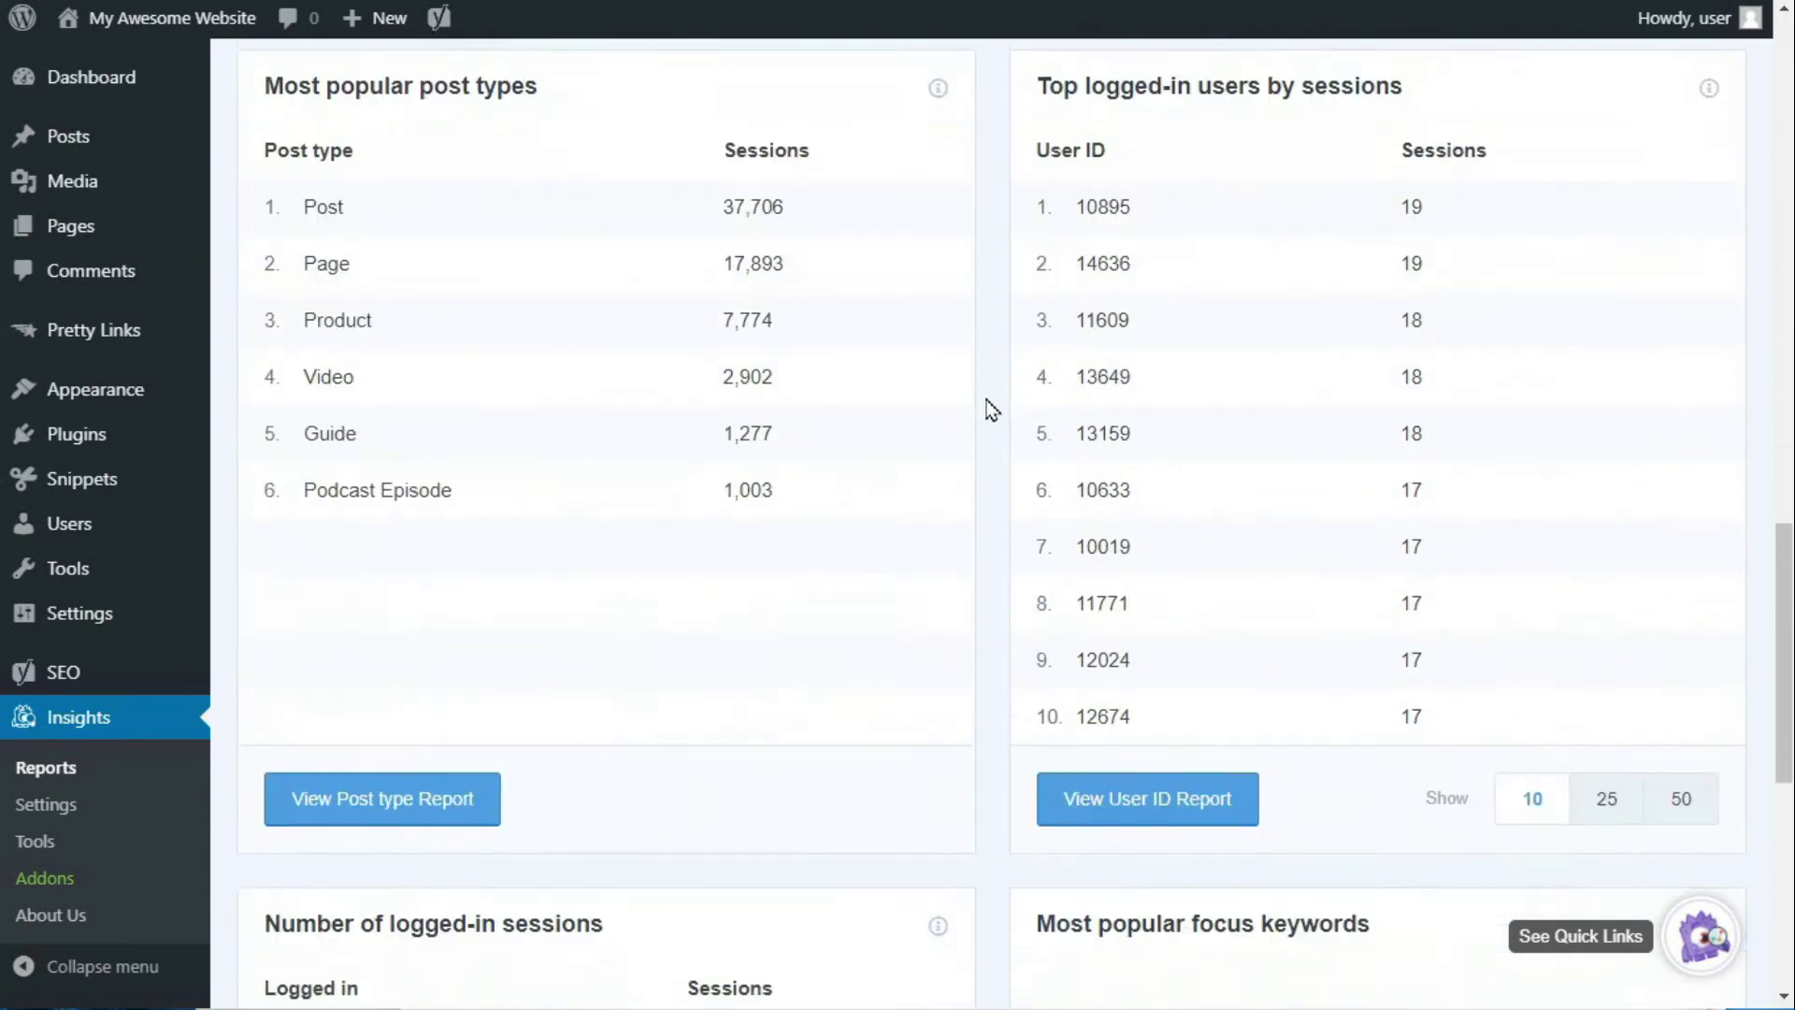
scroll(992, 409, down, 5)
scroll(987, 400, up, 4)
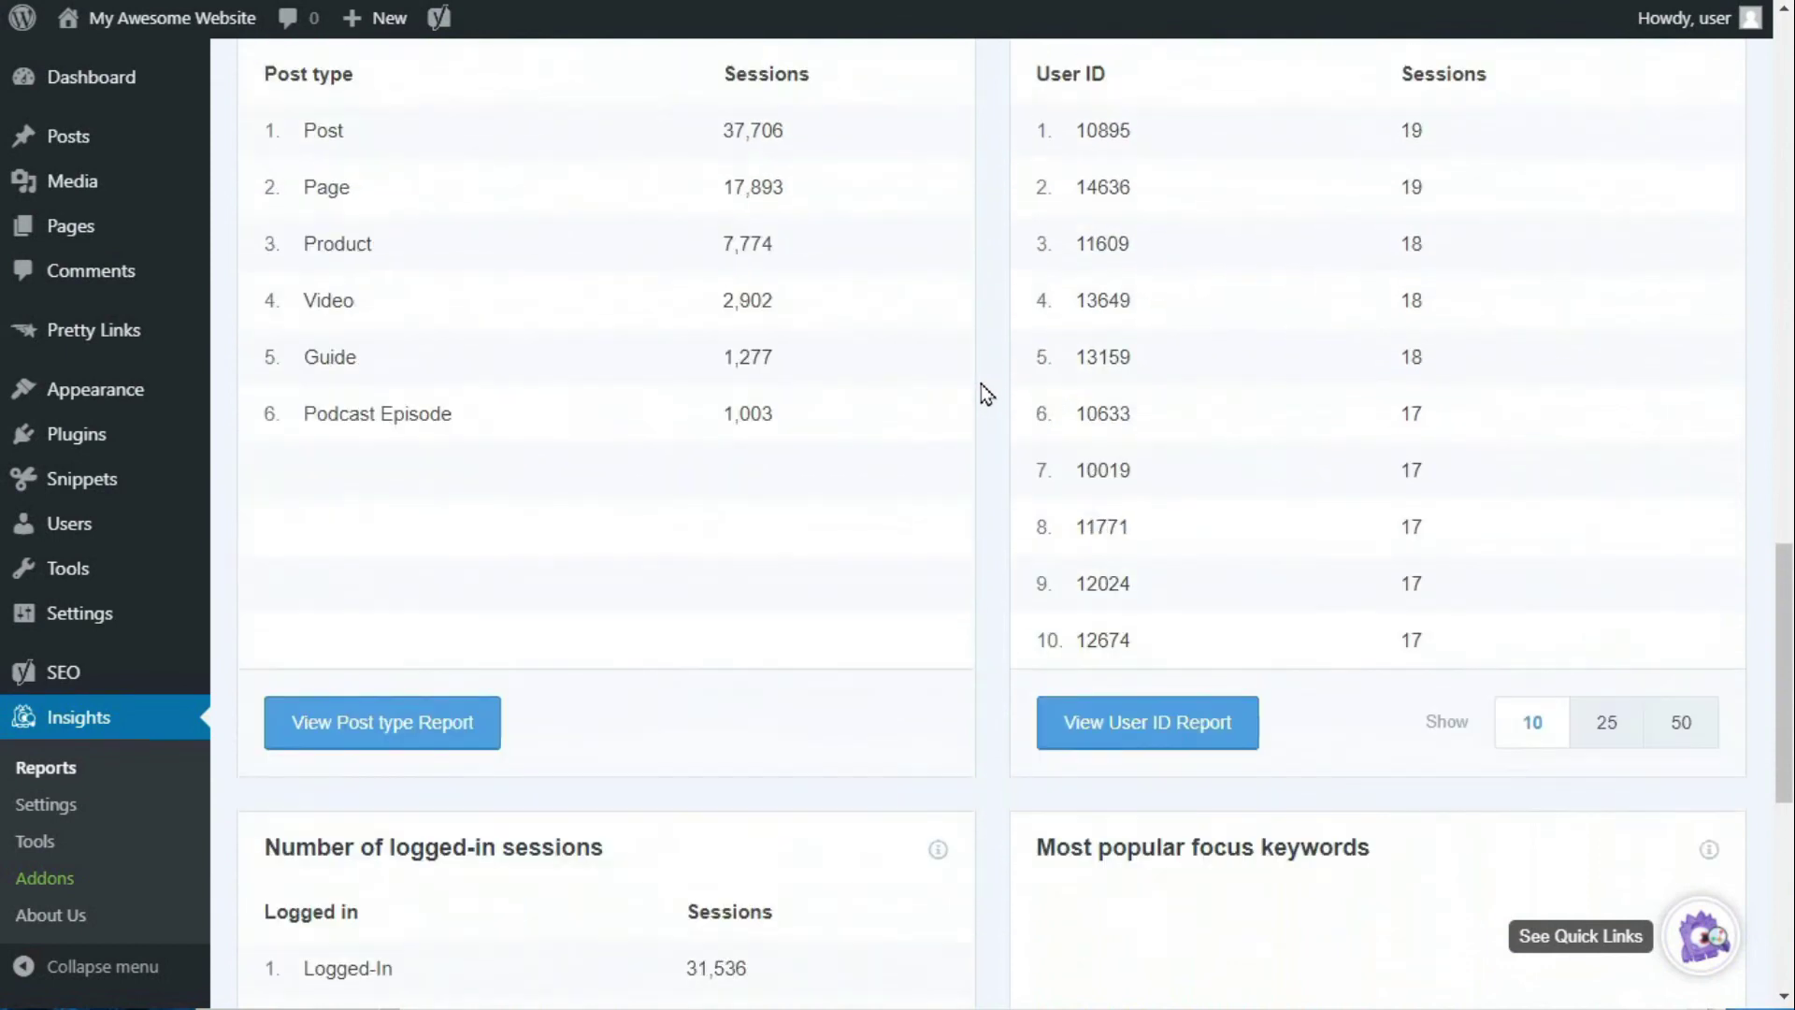
scroll(979, 384, up, 1)
drag(1783, 557, 1779, 66)
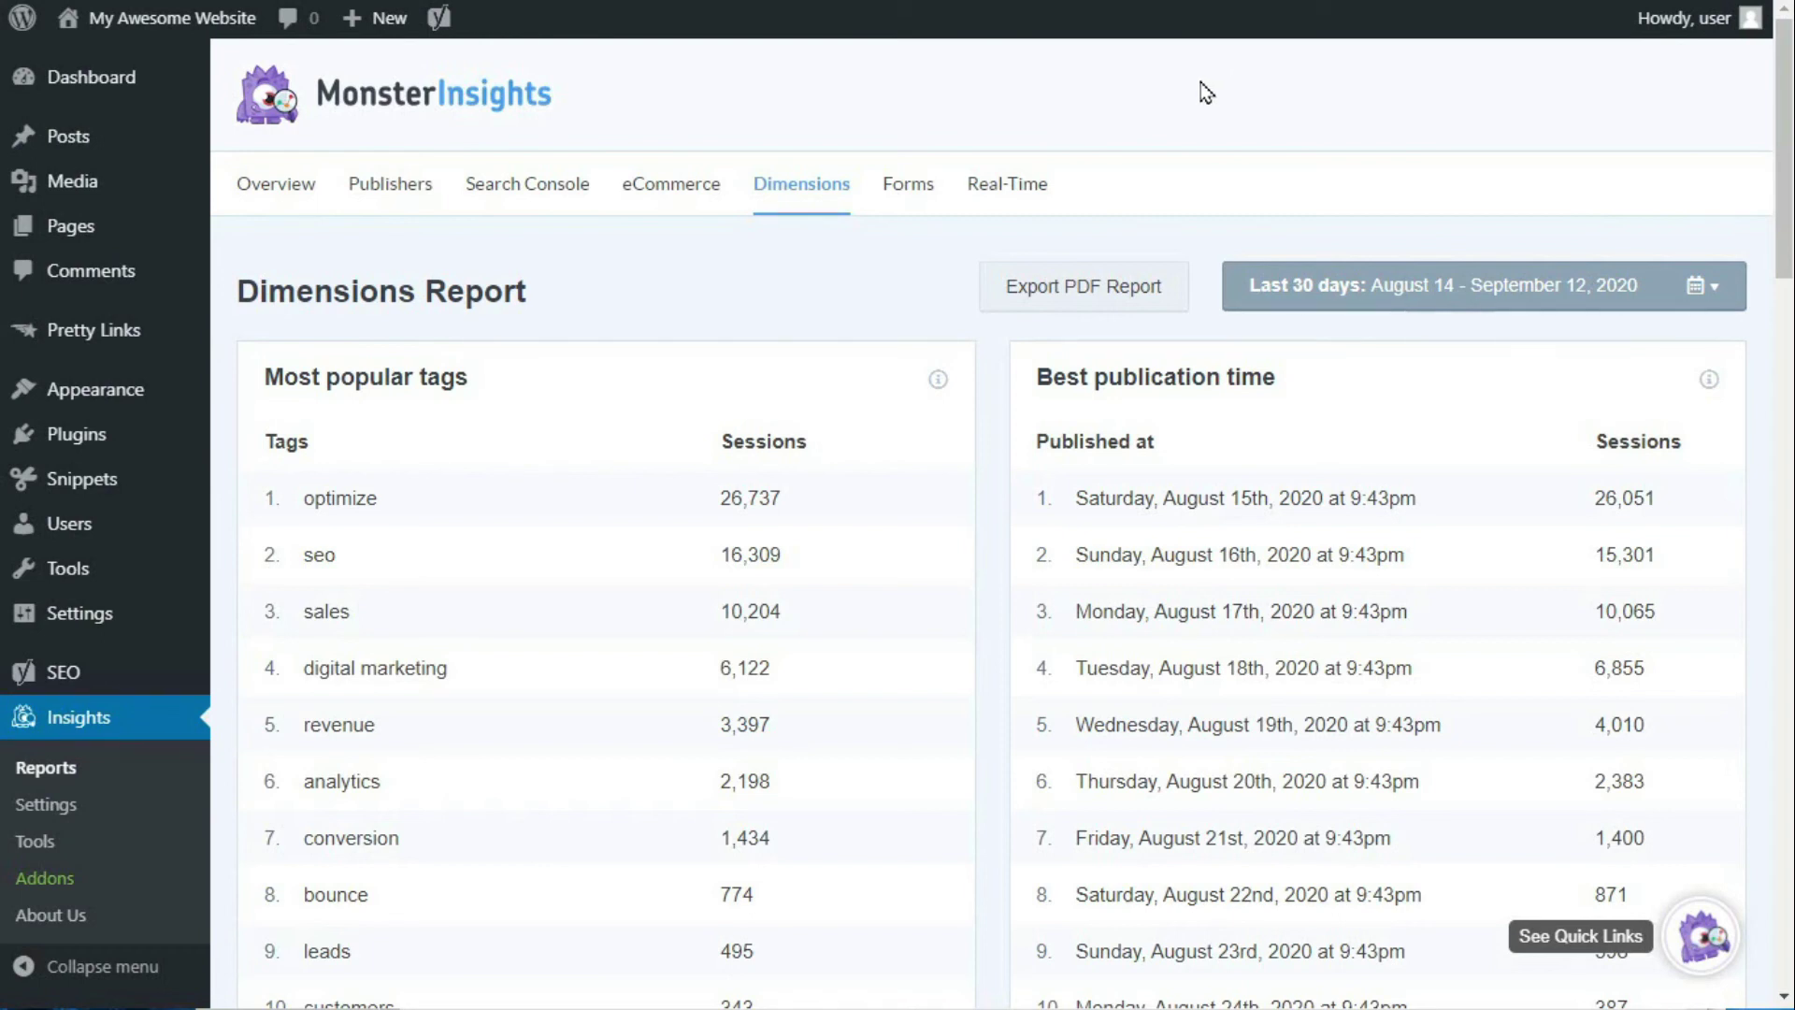
Step: Open the Forms report, where 'Contact - Cart' leads with 537 impressions and 20.11% conversion
click(896, 206)
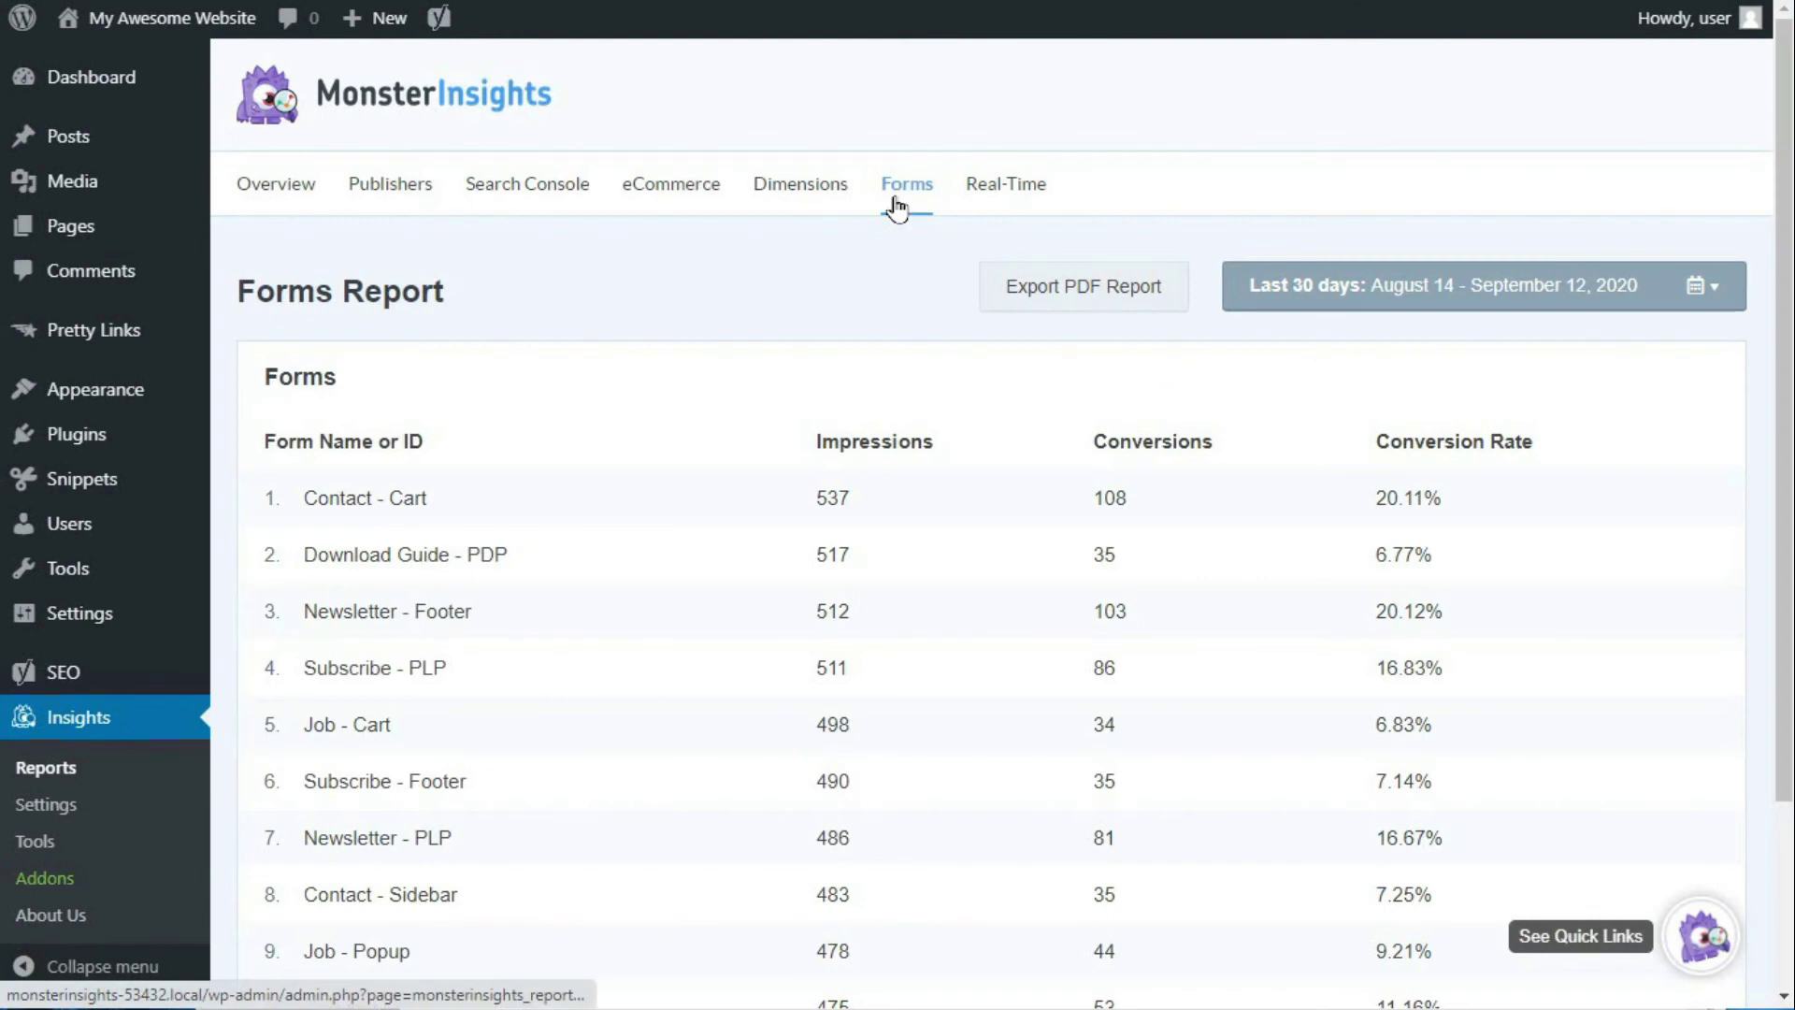
middle_click(1184, 161)
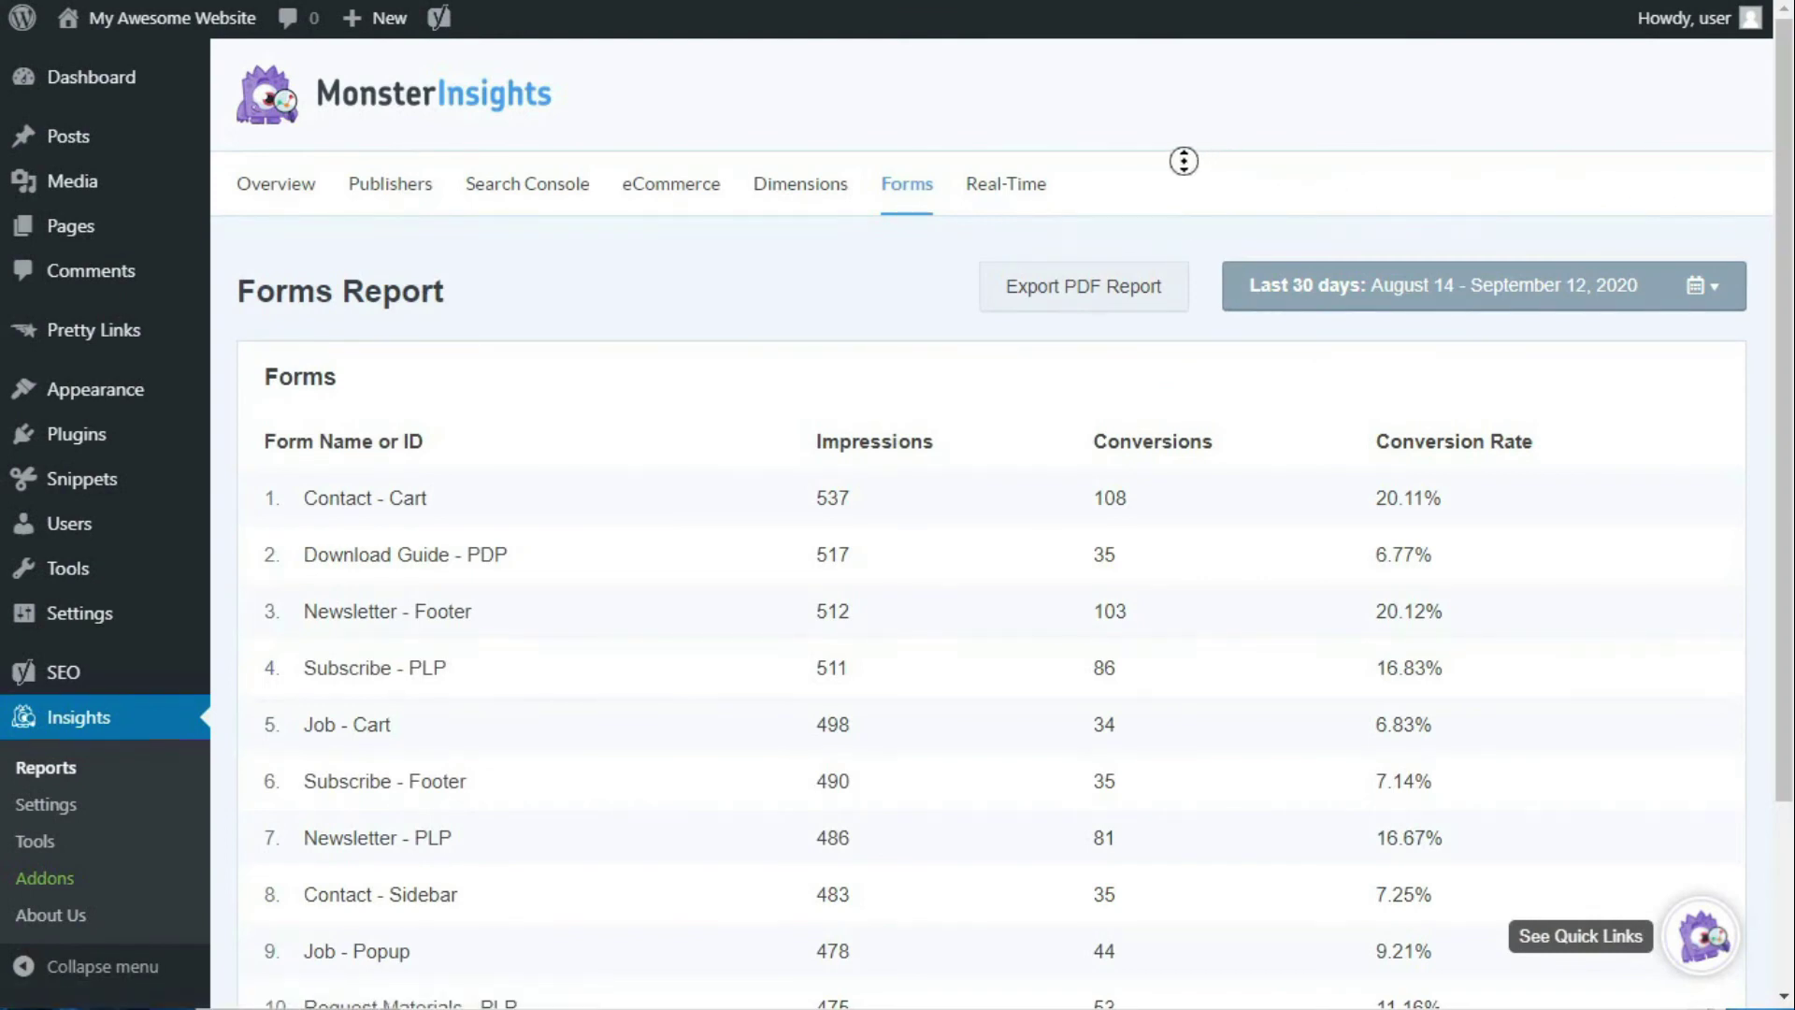